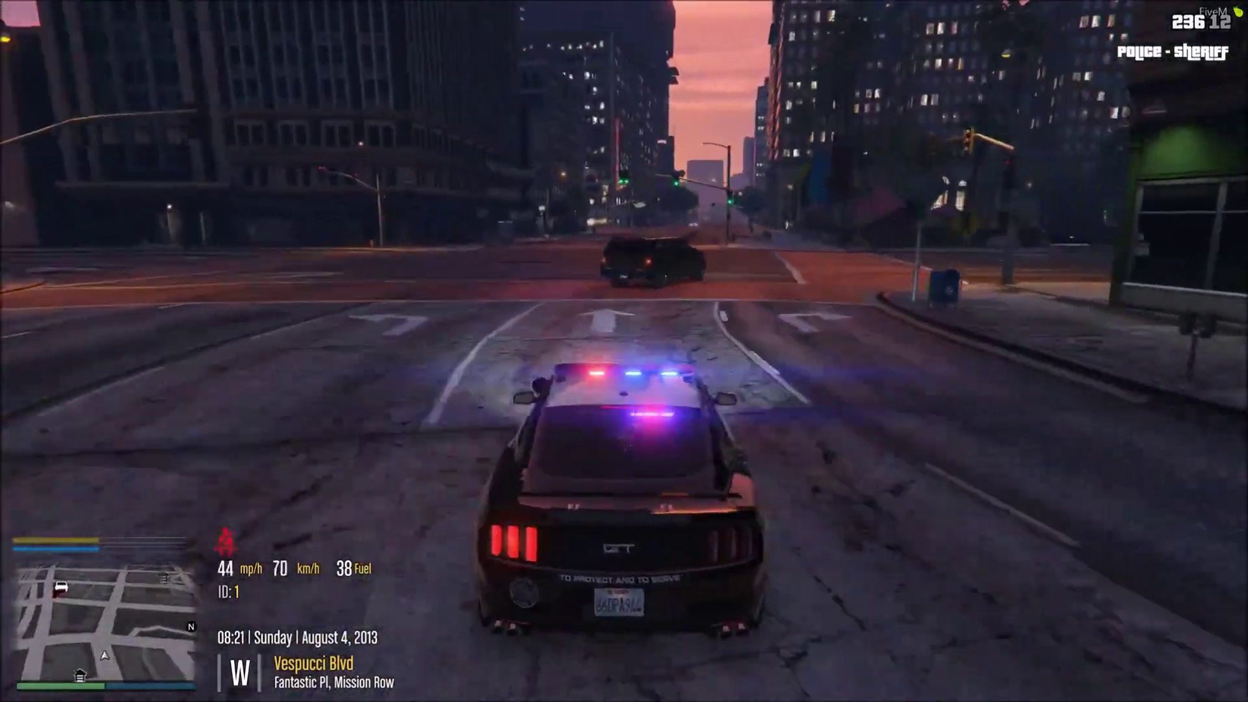
{"action": "key", "text": "w"}
{"action": "key", "text": "d"}
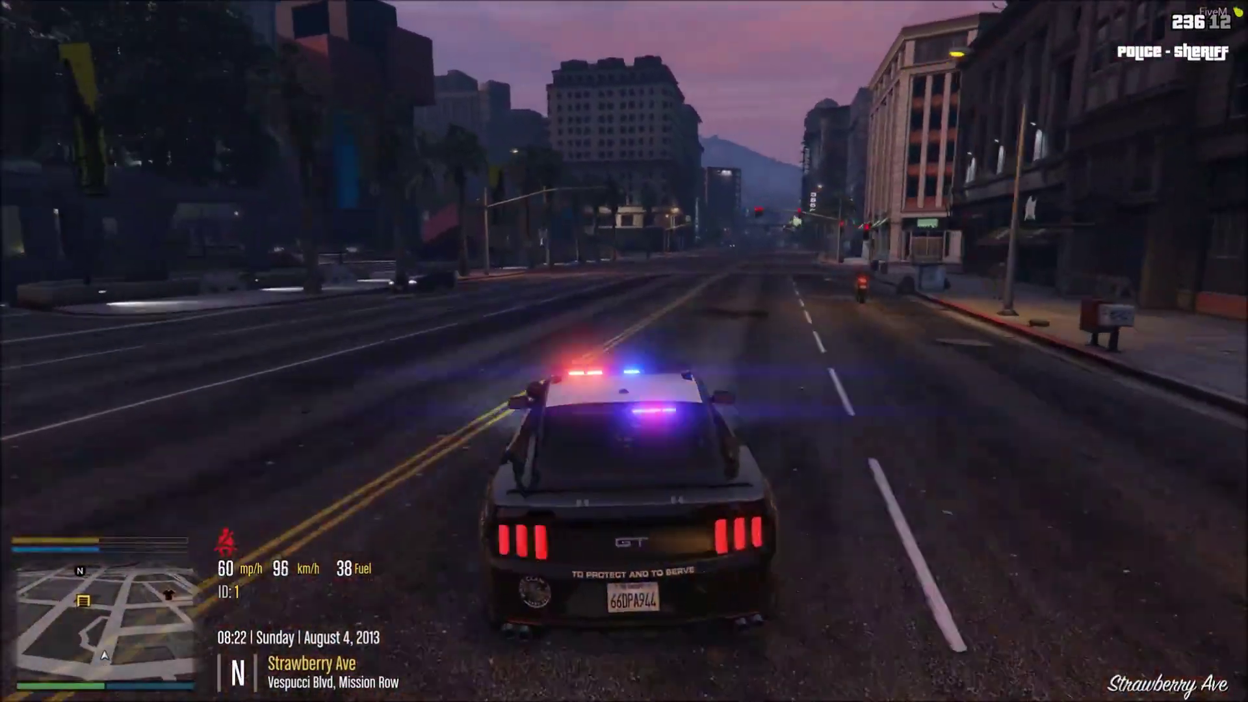
{"action": "key", "text": "w"}
{"action": "key", "text": "d"}
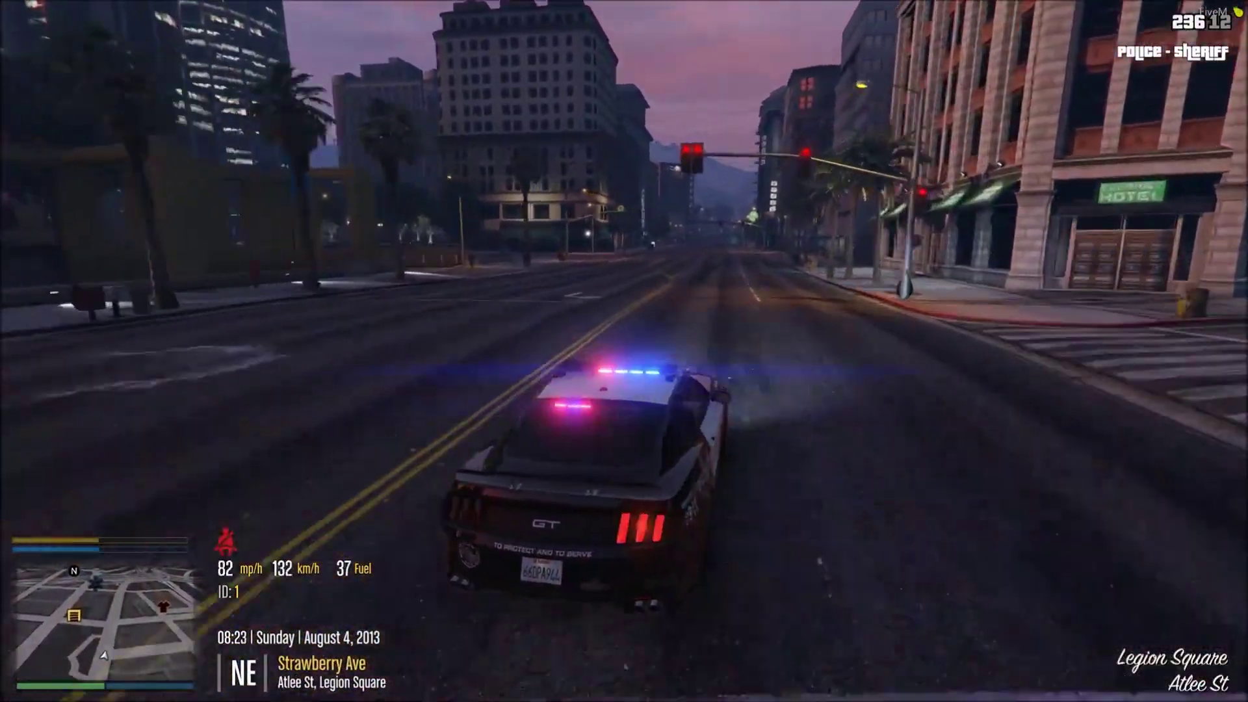
{"action": "key", "text": "s"}
{"action": "key", "text": "a"}
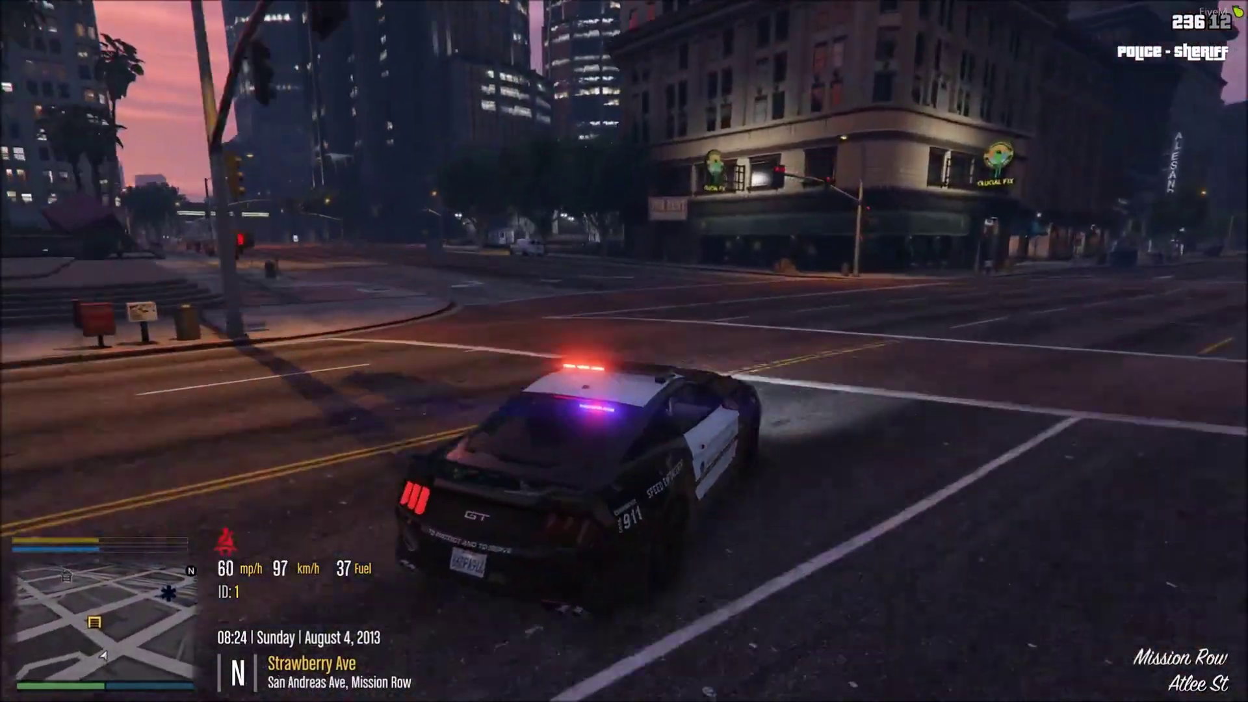
{"action": "key", "text": "w"}
{"action": "key", "text": "w"}
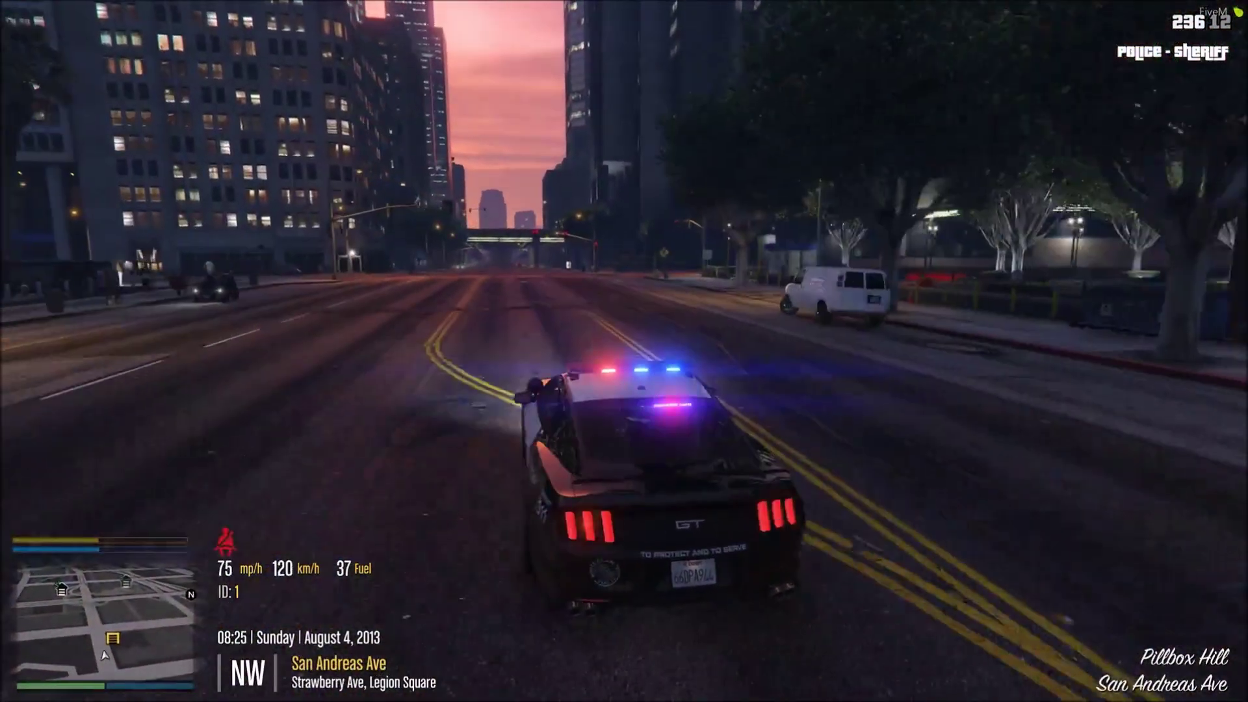
{"action": "key", "text": "d"}
{"action": "key", "text": "s"}
{"action": "key", "text": "d"}
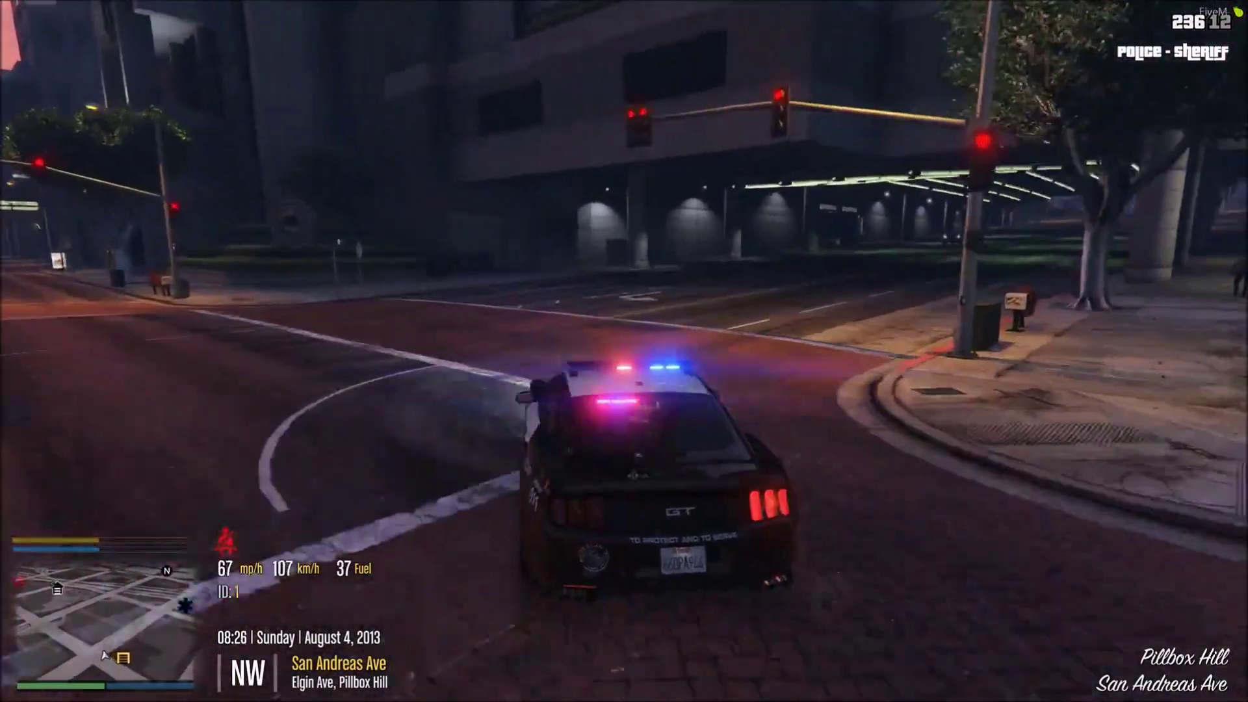
{"action": "key", "text": "s"}
{"action": "key", "text": "w"}
{"action": "key", "text": "w"}
{"action": "key", "text": "a"}
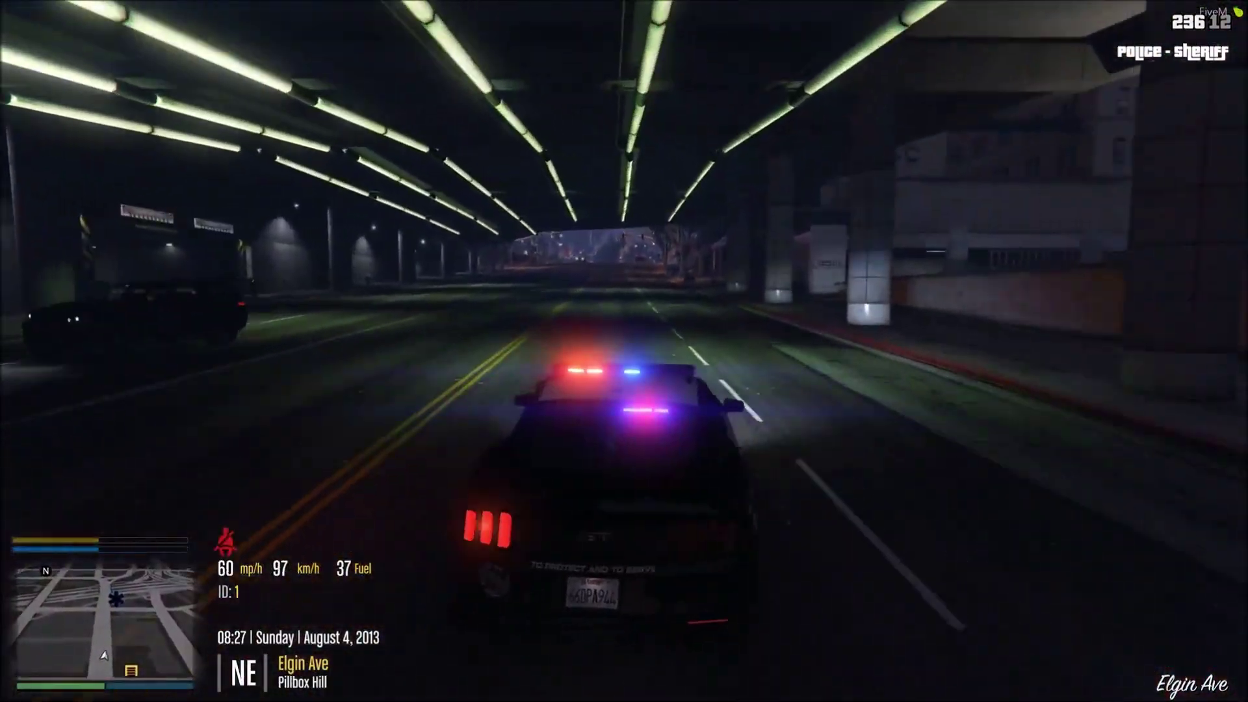
{"action": "key", "text": "w"}
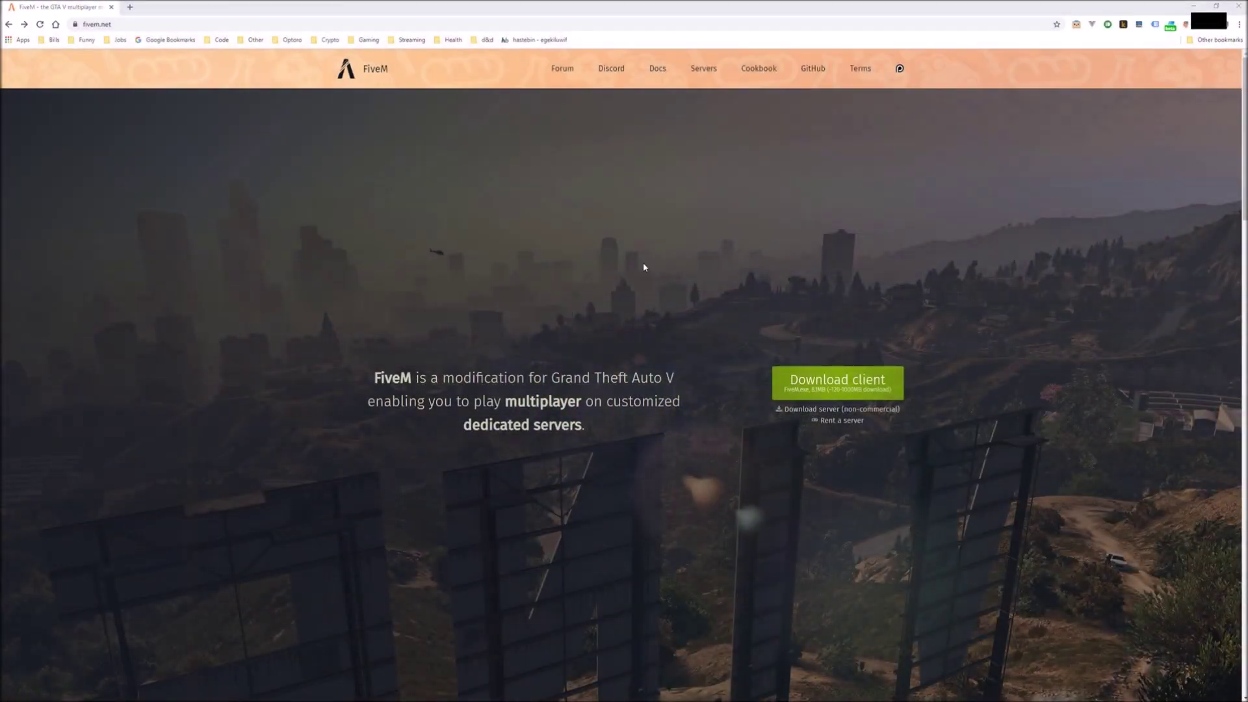
Step: Download server.zip of the latest Windows master build (1610) from the artifacts server linked in the FiveM server setup documentation
{"action": "left_click", "coordinate": [827, 409]}
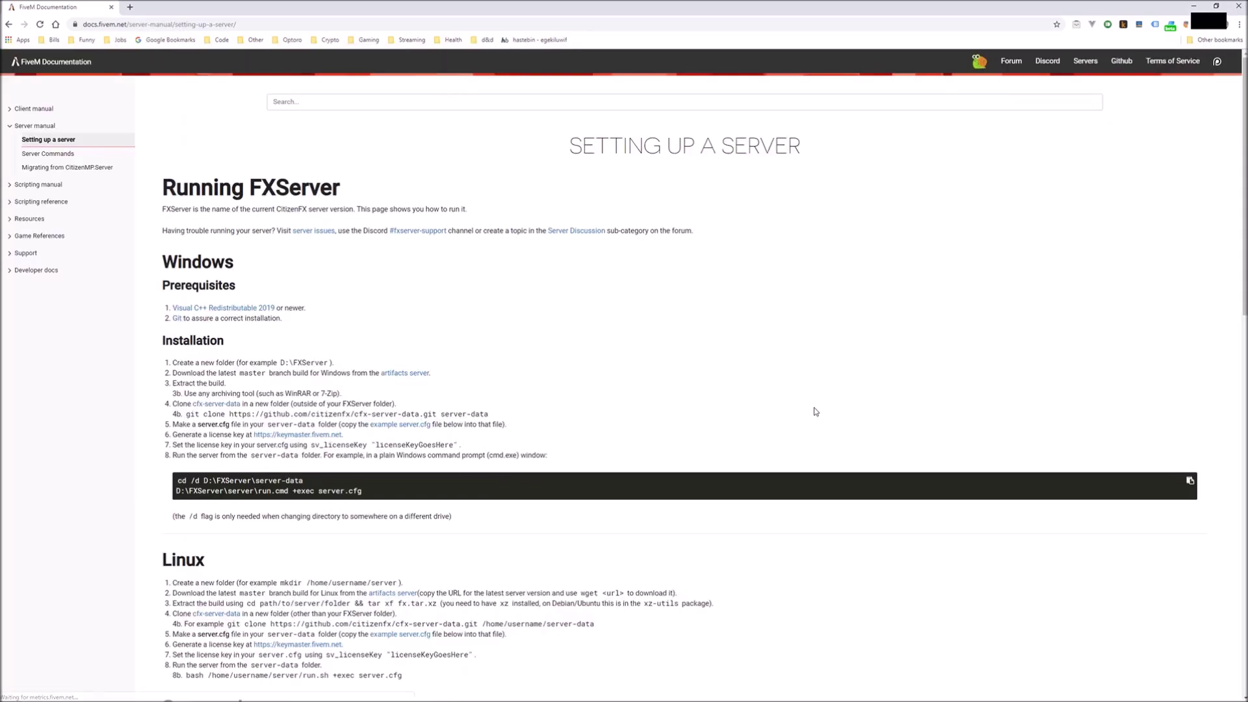
{"action": "left_click", "coordinate": [399, 374]}
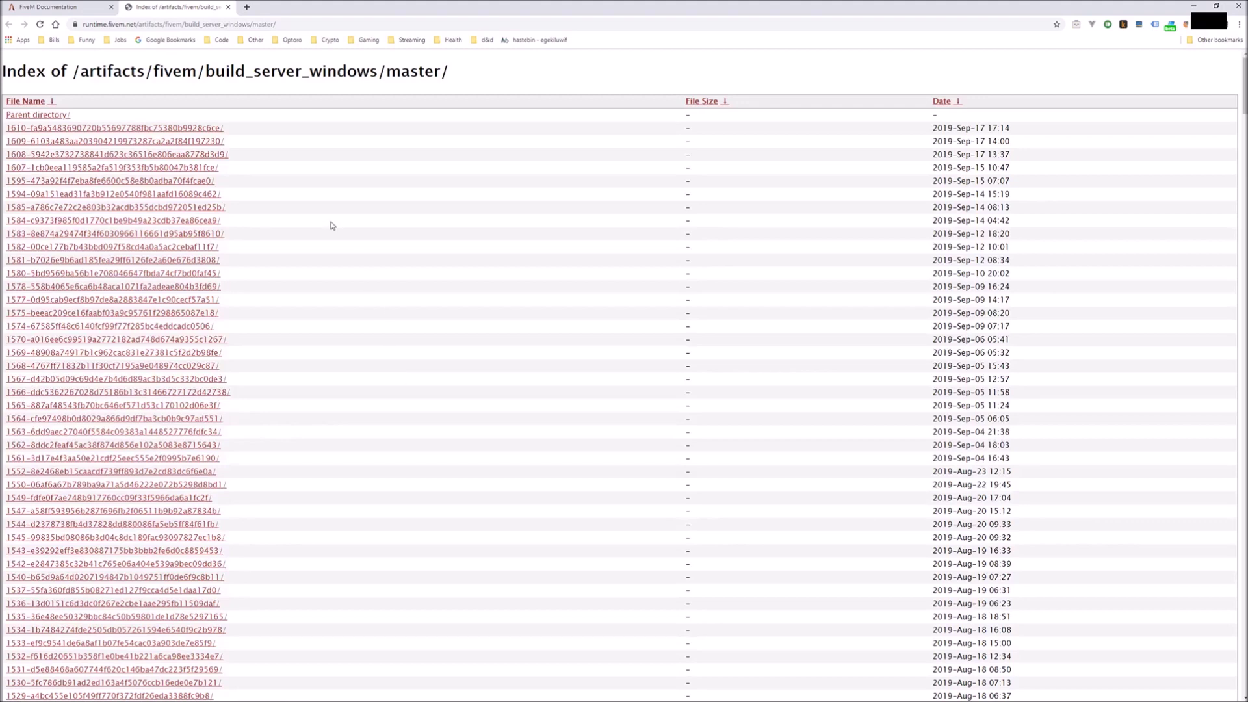
{"action": "left_click", "coordinate": [150, 129]}
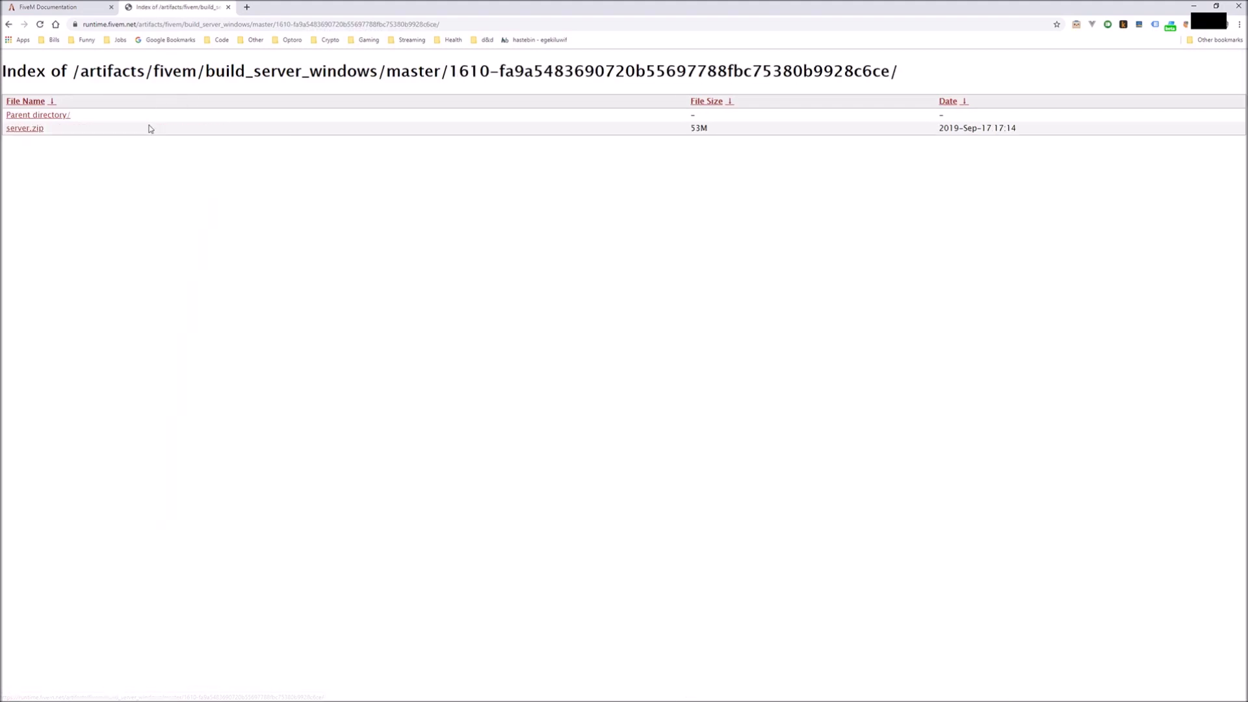
{"action": "left_click", "coordinate": [29, 129]}
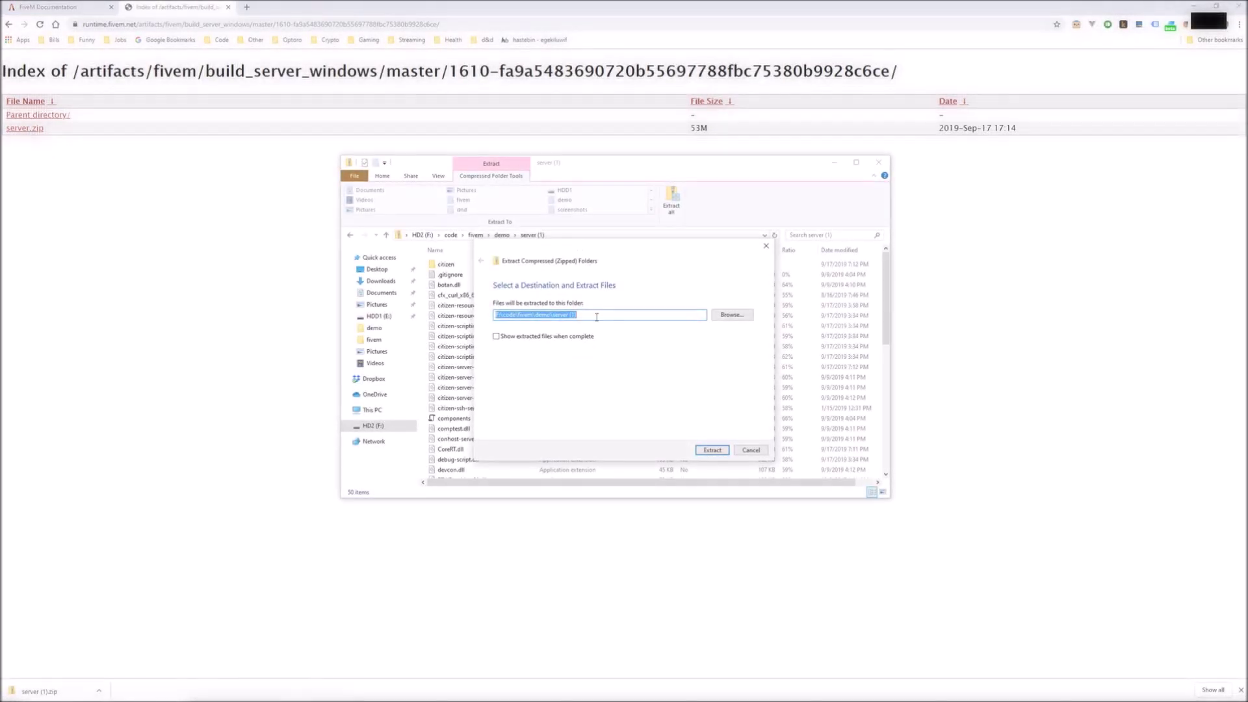
Step: Set the extraction destination of the downloaded server archive to F:\code\fivem\demo\fxserver
{"action": "left_click_drag", "start_coordinate": [618, 319], "coordinate": [552, 315]}
{"action": "type", "text": "fxs"}
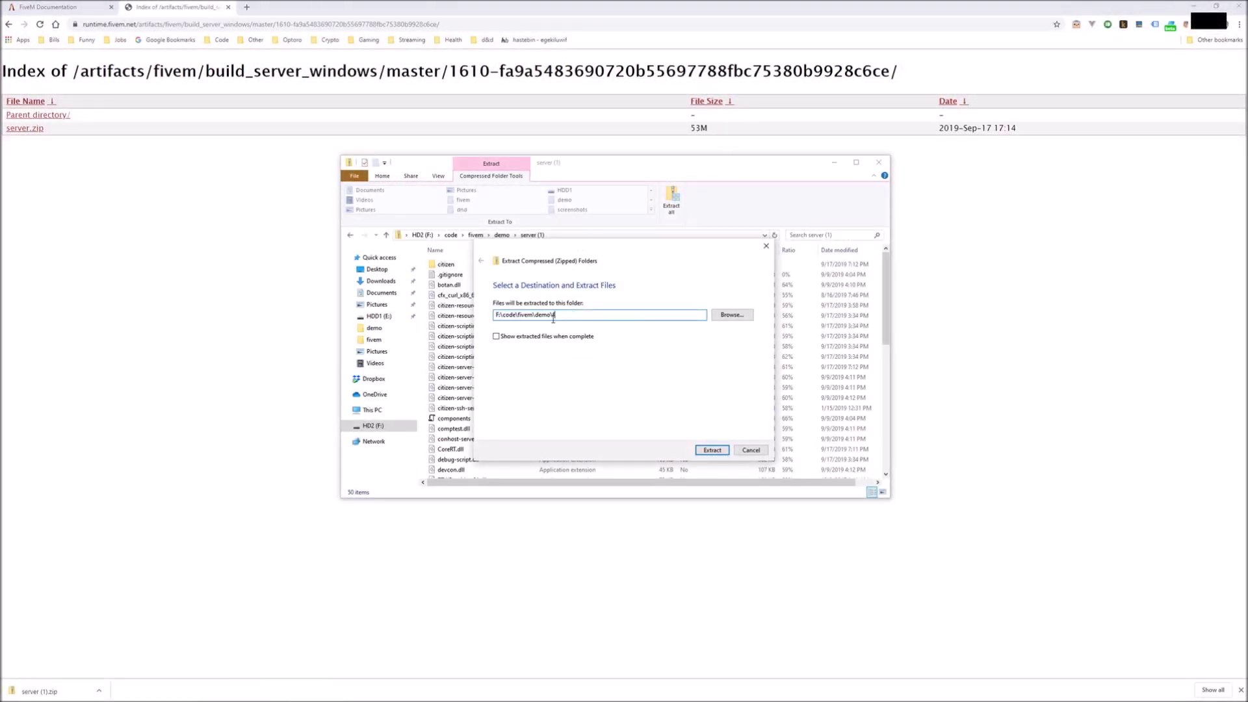
{"action": "type", "text": "erver"}
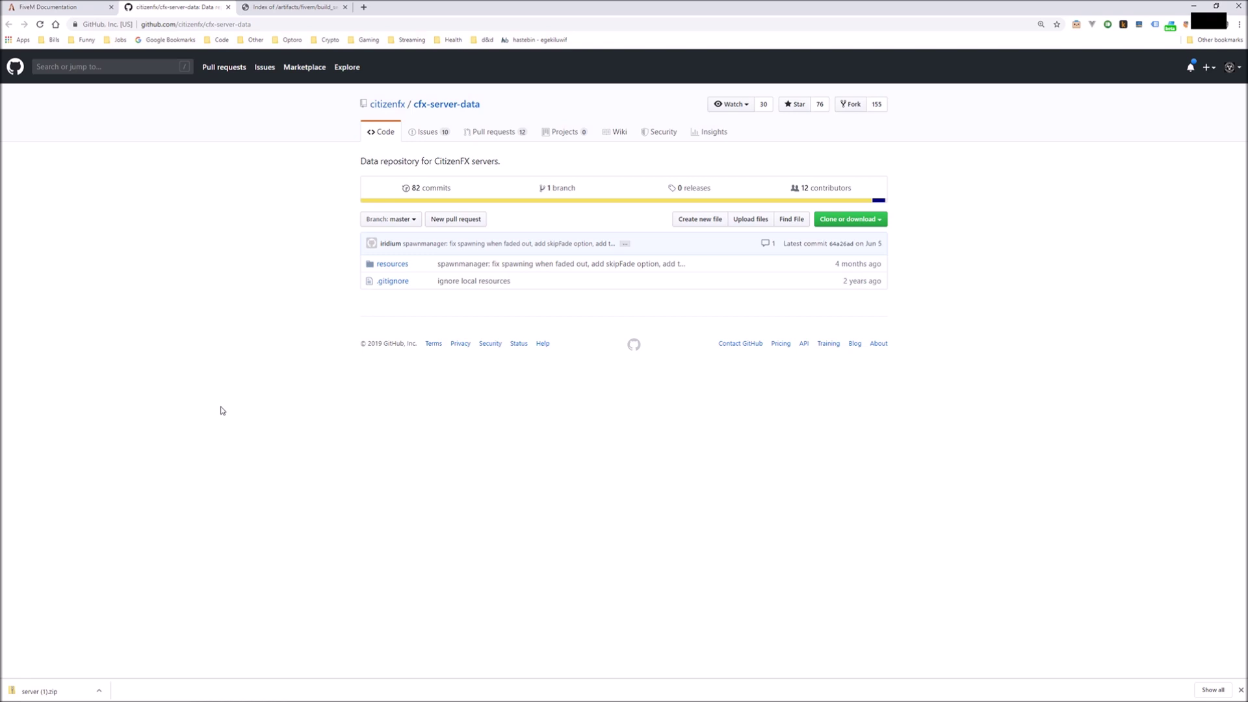
Step: Download the citizenfx/cfx-server-data repository from GitHub as a ZIP archive
{"action": "left_click", "coordinate": [879, 222]}
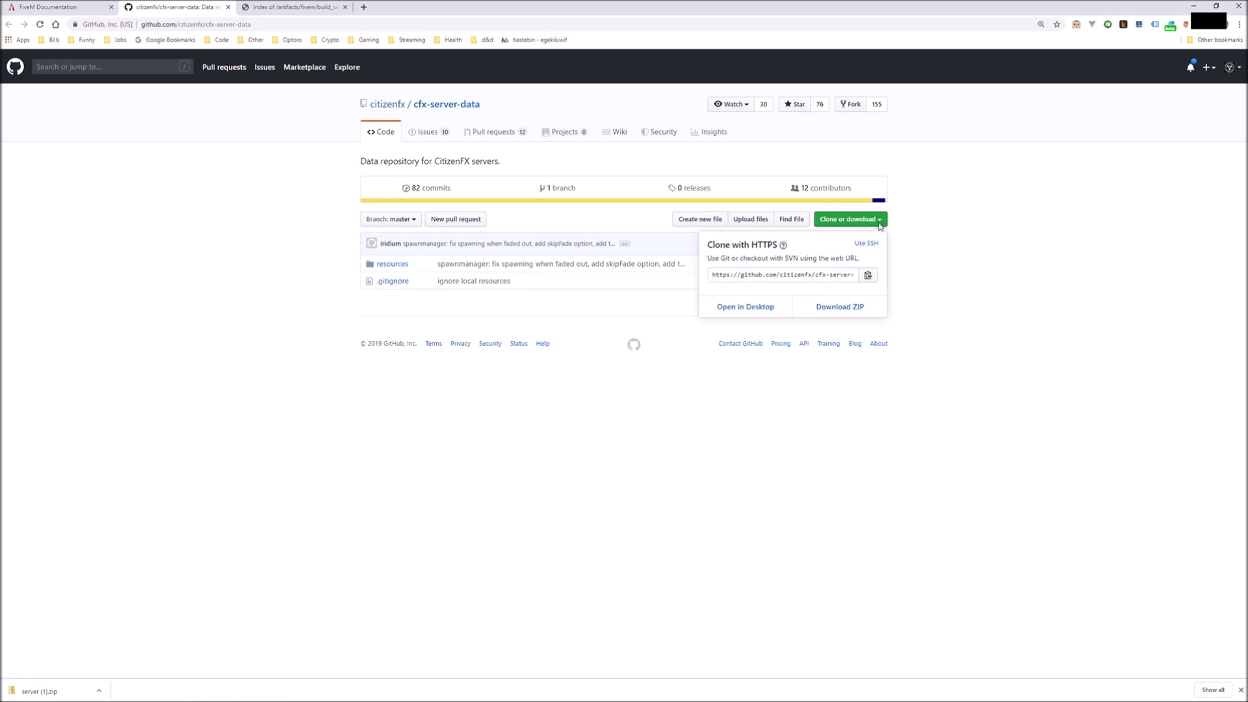
{"action": "left_click", "coordinate": [833, 311]}
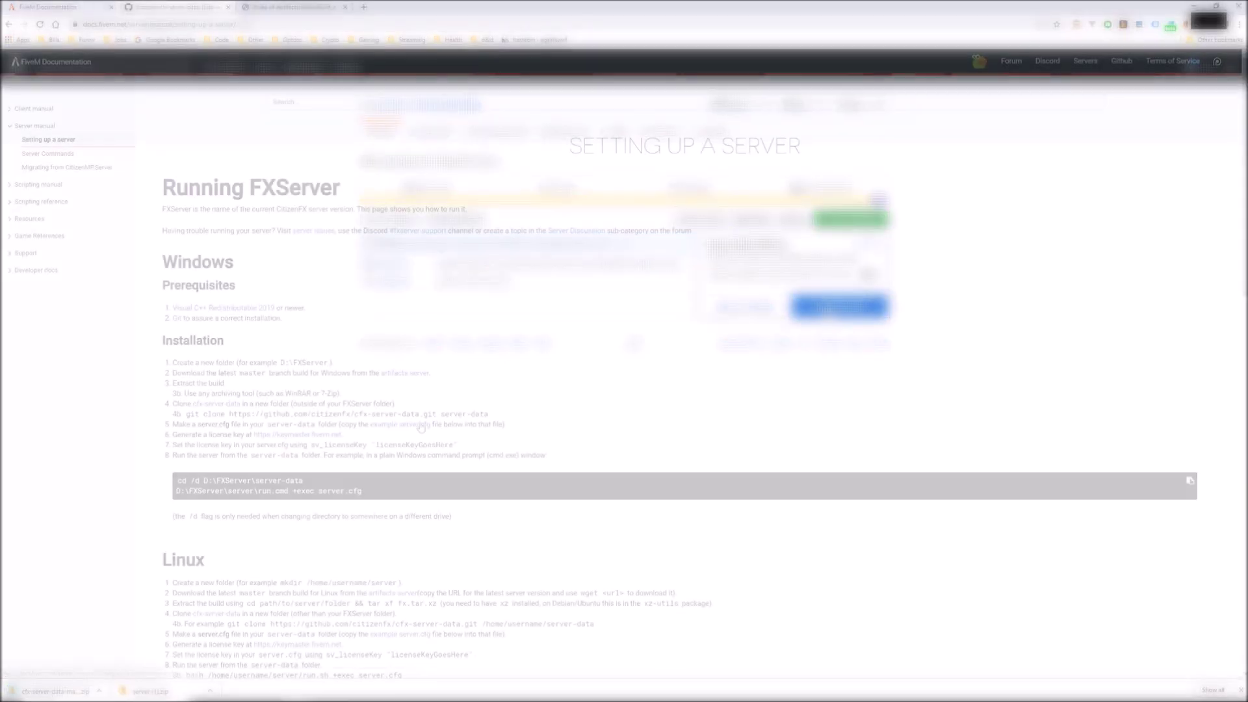
Step: Open the example server.cfg in the FiveM server setup documentation and copy its contents
{"action": "left_click", "coordinate": [421, 424]}
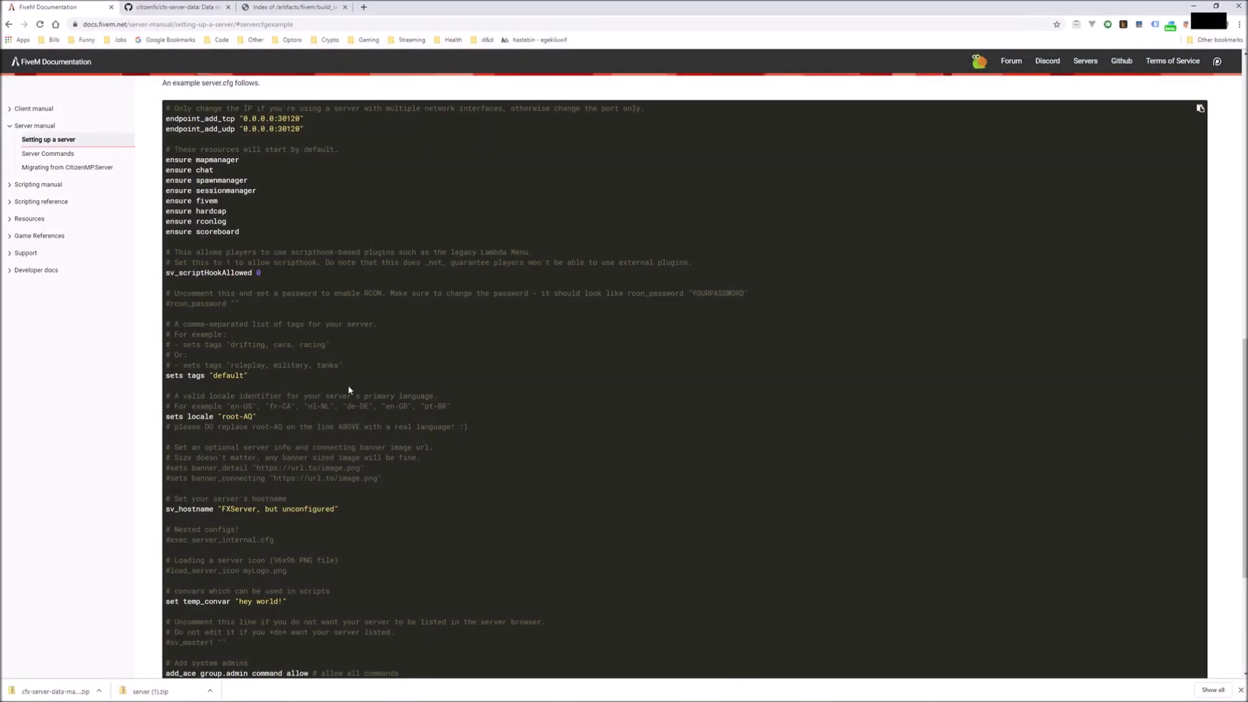
{"action": "key", "text": "ctrl+a"}
{"action": "left_click", "coordinate": [204, 139]}
{"action": "scroll", "coordinate": [684, 389], "scroll_direction": "up", "scroll_amount": 1}
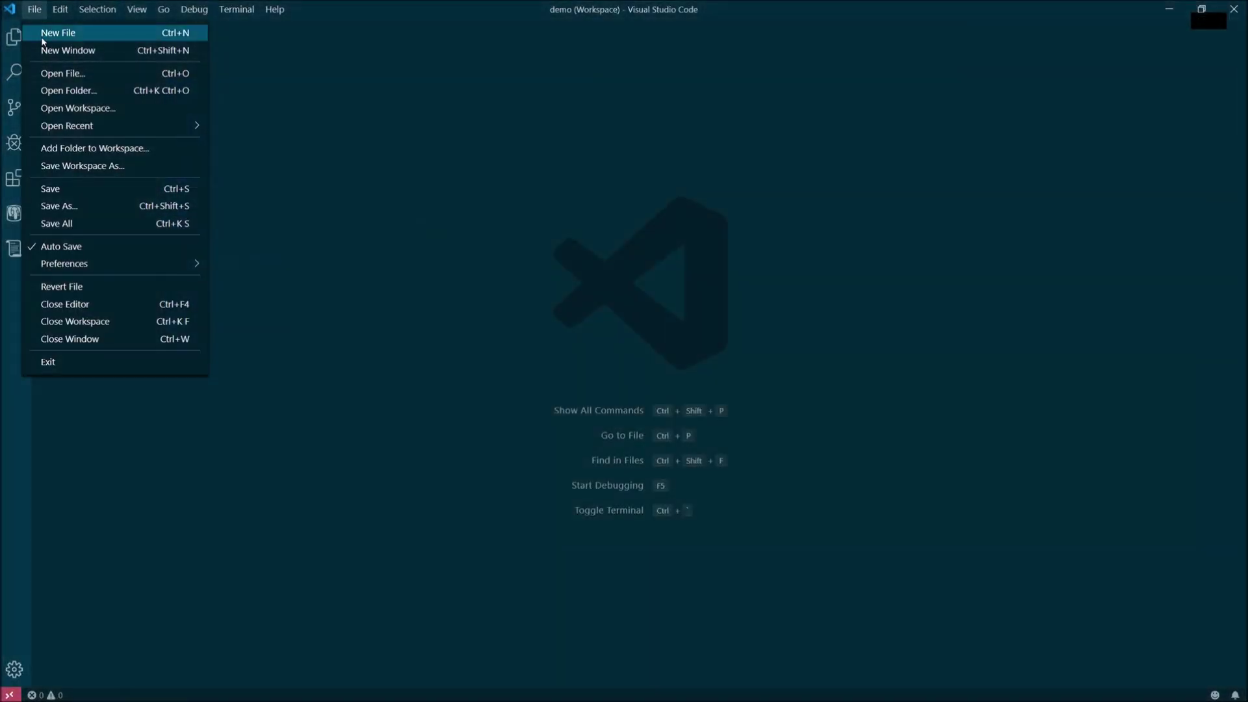
Step: In Visual Studio Code, create a new file and save it as server.cfg in the inner cfx-server-data-master folder
{"action": "left_click", "coordinate": [41, 31]}
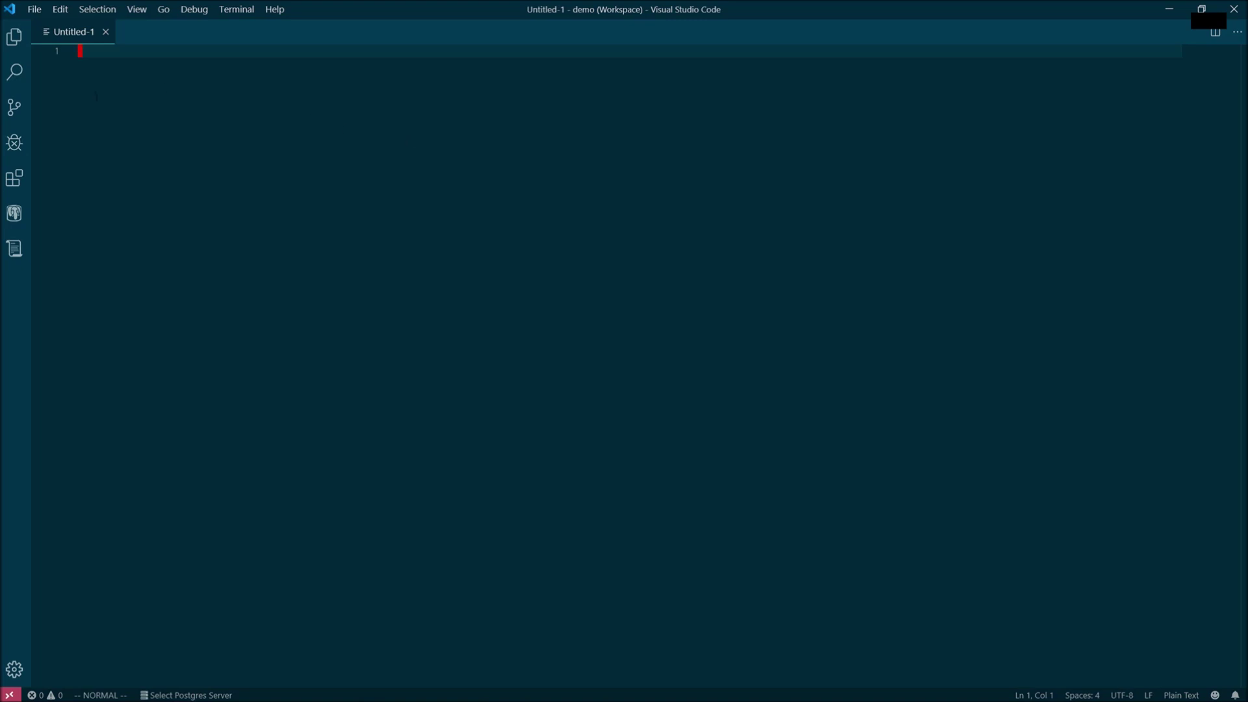
{"action": "key", "text": "ctrl+s"}
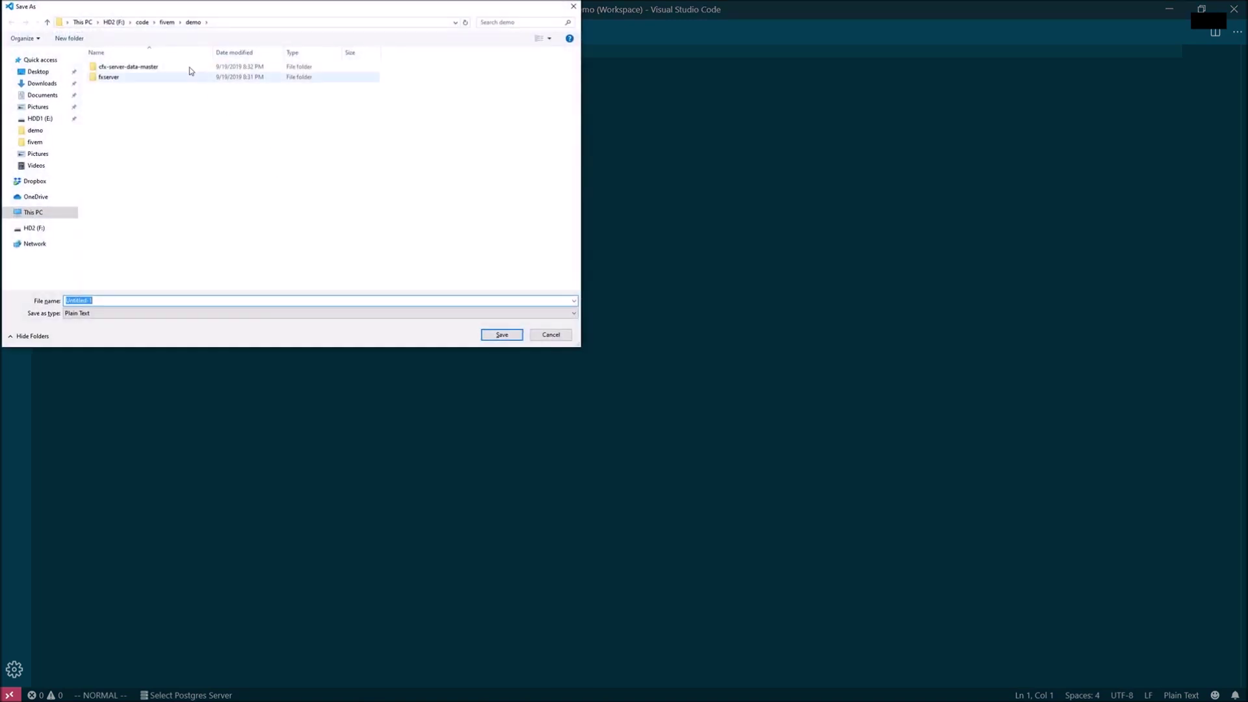
{"action": "double_click", "coordinate": [120, 67]}
{"action": "double_click", "coordinate": [116, 67]}
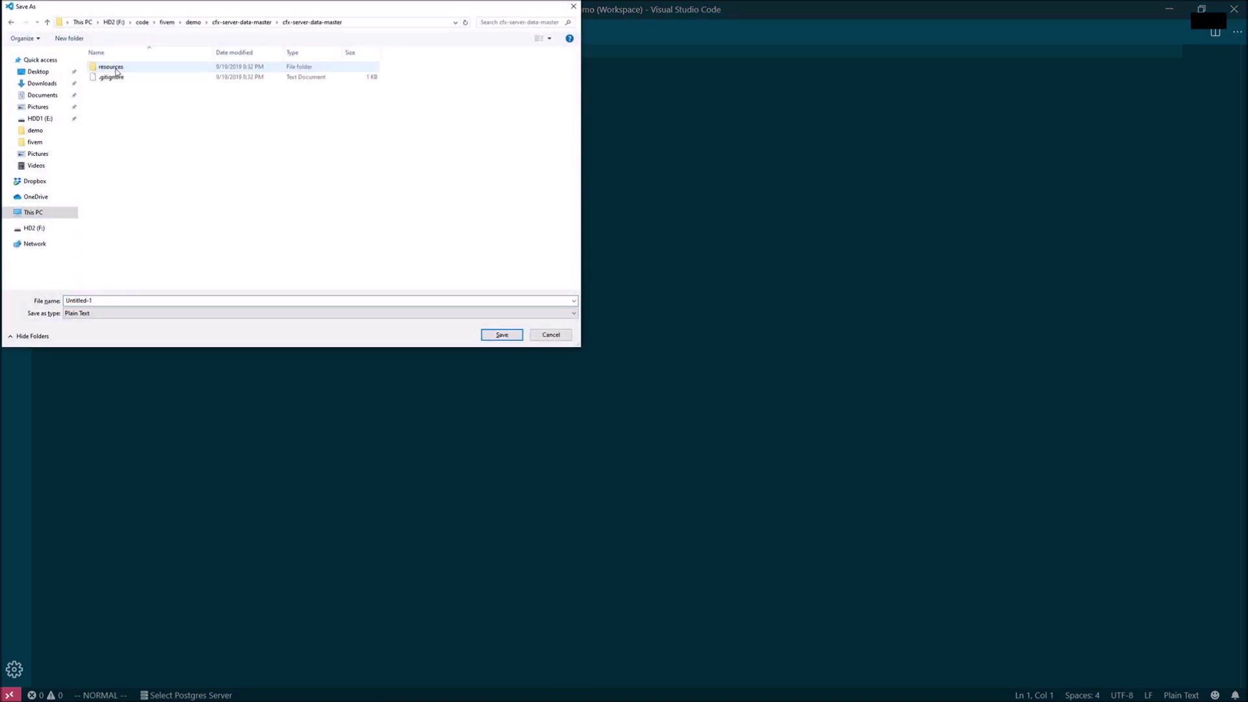
{"action": "left_click", "coordinate": [168, 301]}
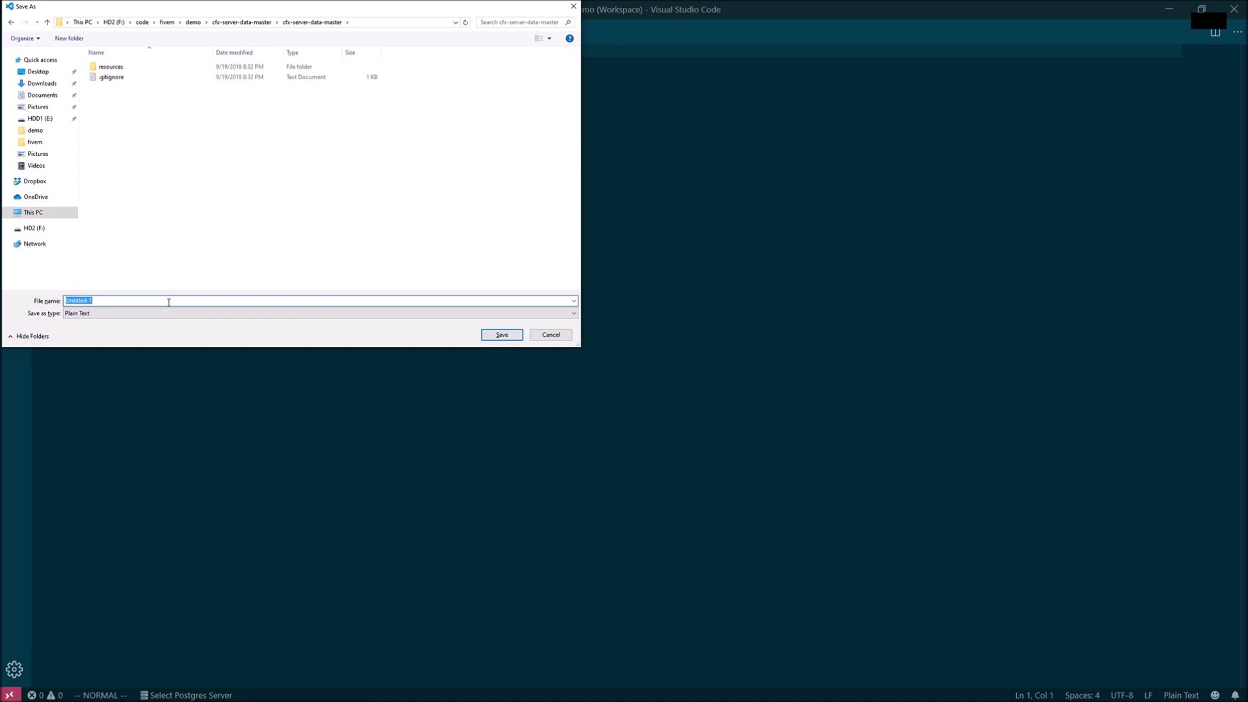
{"action": "type", "text": "server.cfg"}
{"action": "key", "text": "Return"}
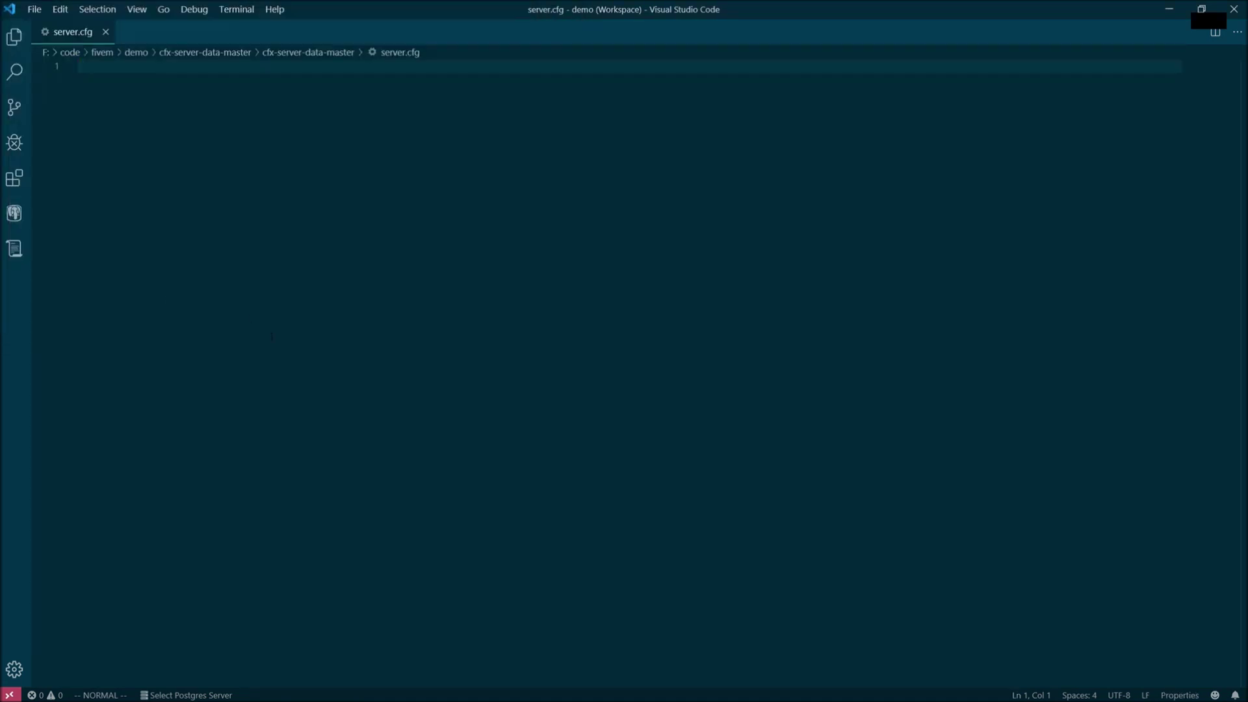
Step: Paste the example configuration into server.cfg, then uncomment the sv_master1 line and save the file
{"action": "key", "text": "i"}
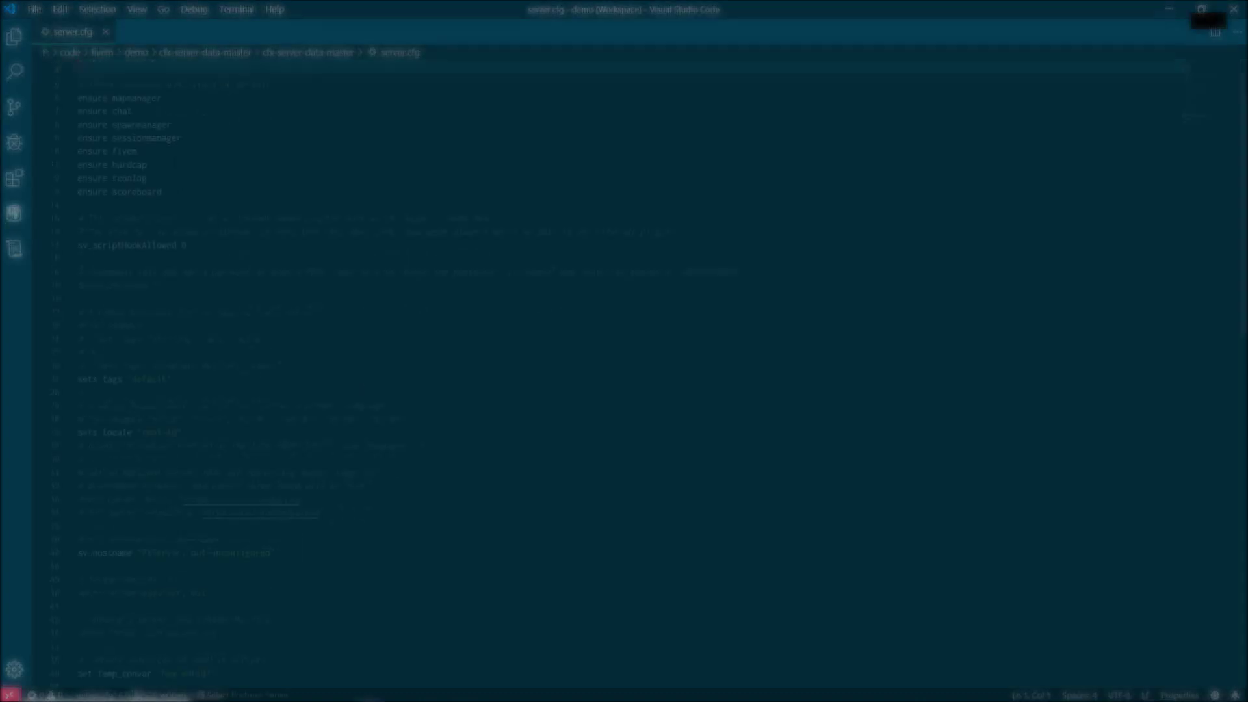
{"action": "scroll", "coordinate": [624, 364], "scroll_direction": "down", "scroll_amount": 7}
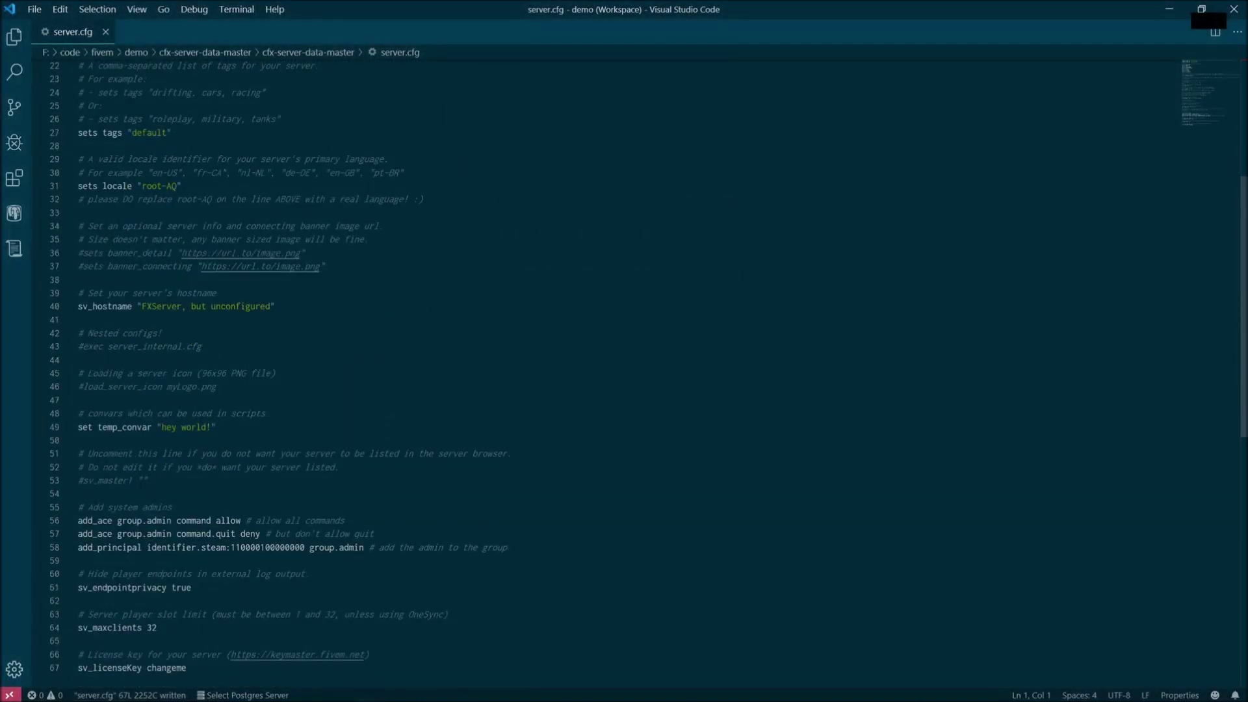
{"action": "scroll", "coordinate": [624, 364], "scroll_direction": "down", "scroll_amount": 4}
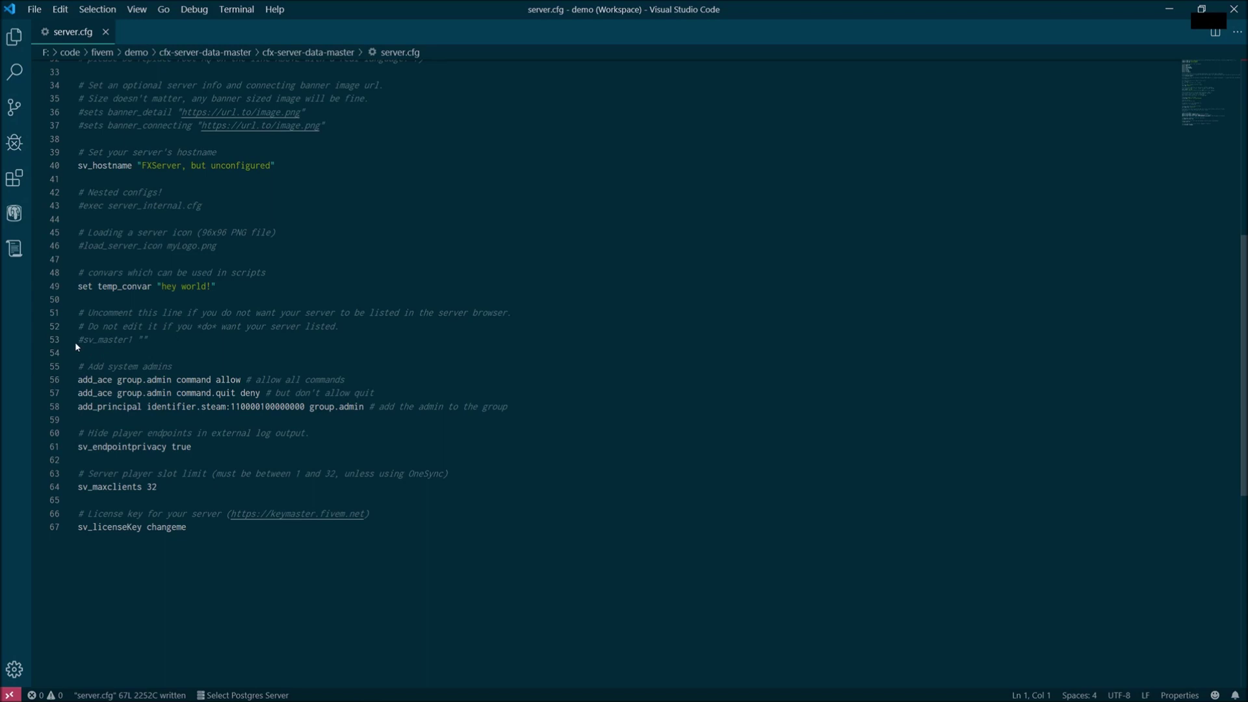
{"action": "key", "text": "Up"}
{"action": "type", "text": "x:w"}
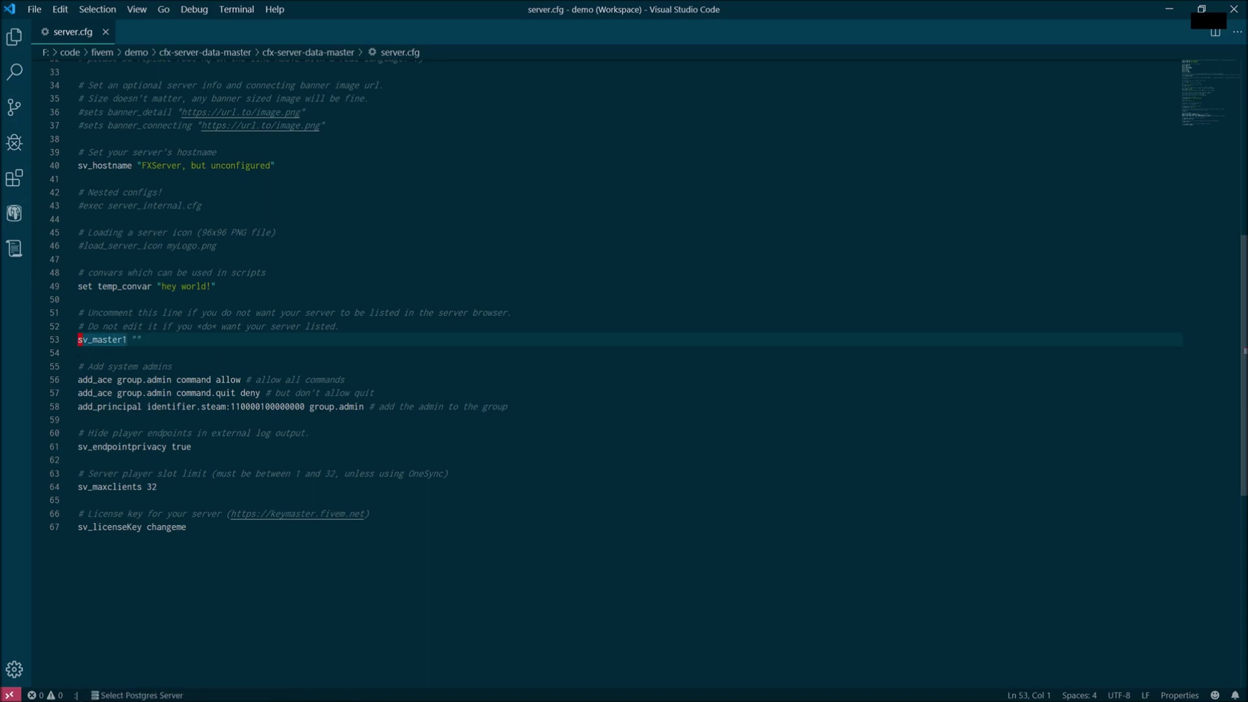
{"action": "key", "text": "Return"}
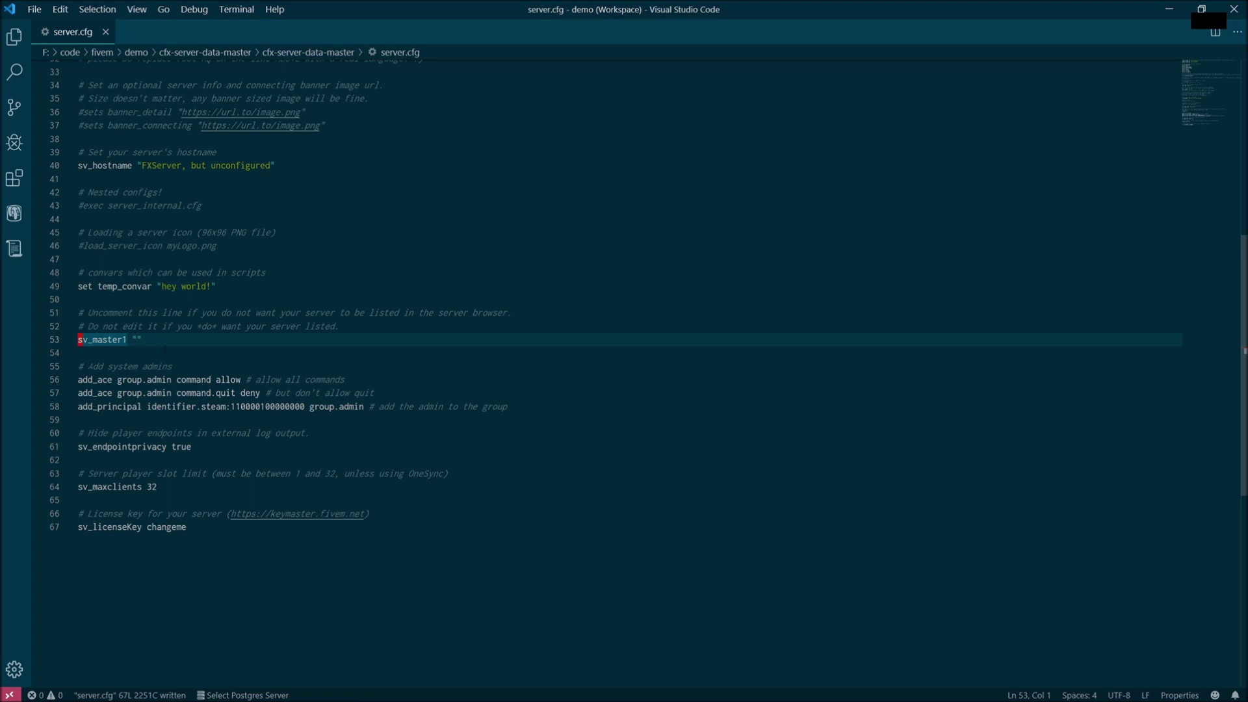
Step: Change the sv_hostname value in server.cfg to "My FiveM Server"
{"action": "left_click_drag", "start_coordinate": [142, 165], "coordinate": [267, 164]}
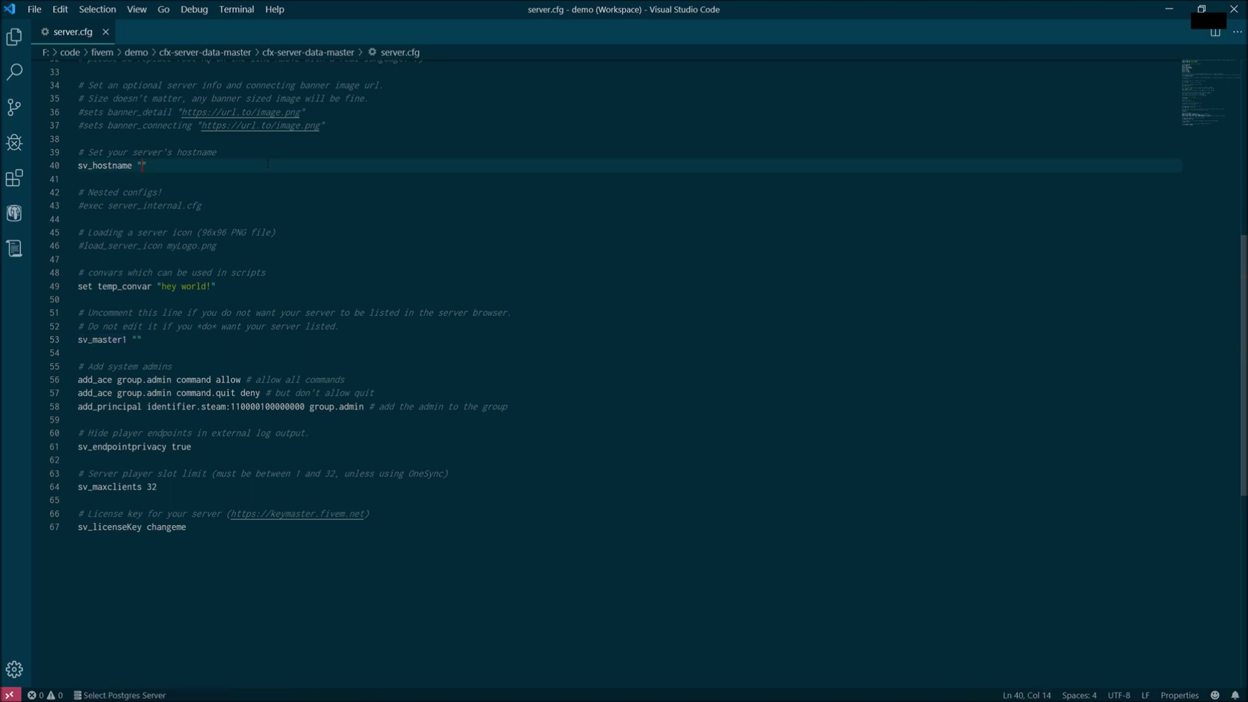
{"action": "type", "text": "cMy "}
{"action": "type", "text": "F"}
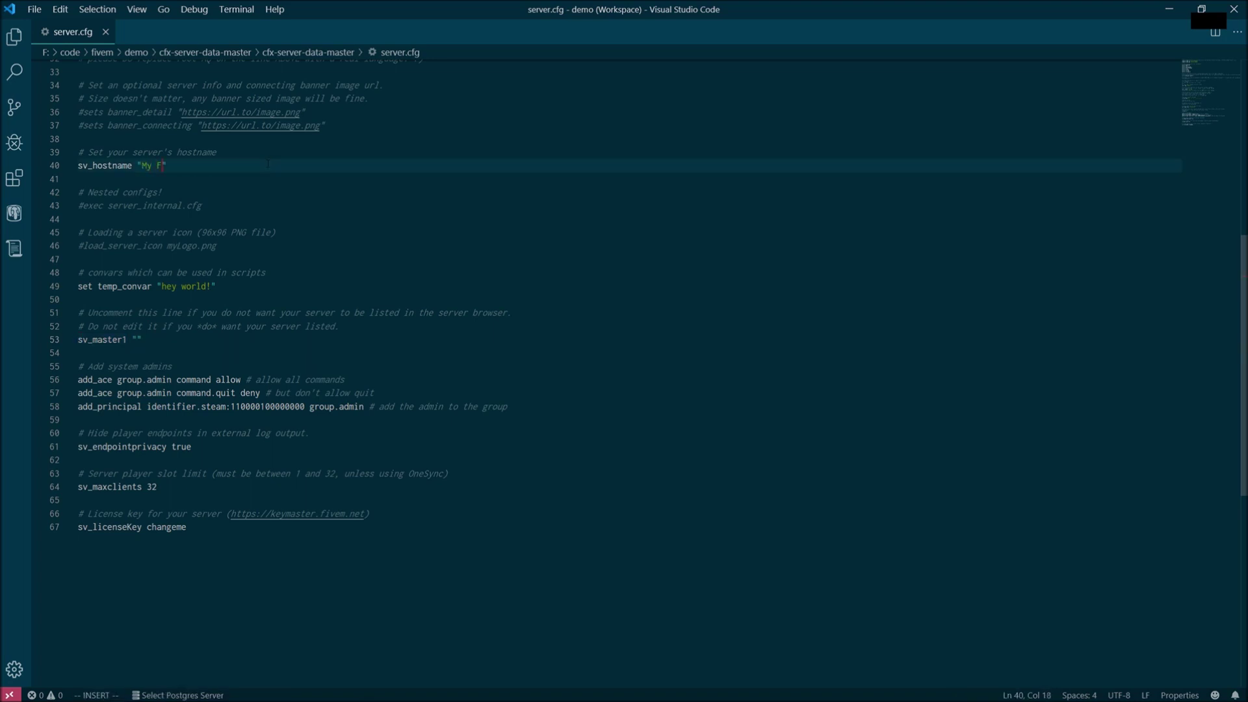
{"action": "type", "text": "iveM Se"}
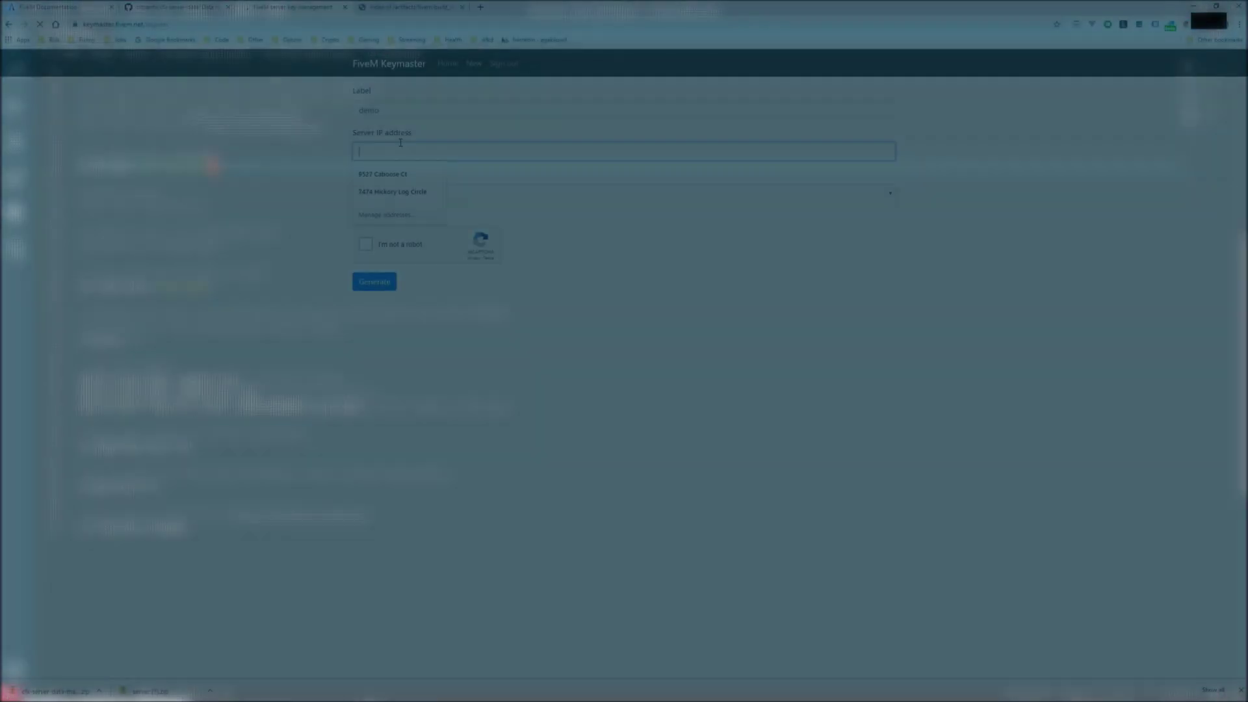
Step: In FiveM Keymaster, generate a key for the demo server with IP address 127.0.0.1 and server type Home hosted, completing the captcha
{"action": "left_click", "coordinate": [400, 142]}
{"action": "type", "text": "1"}
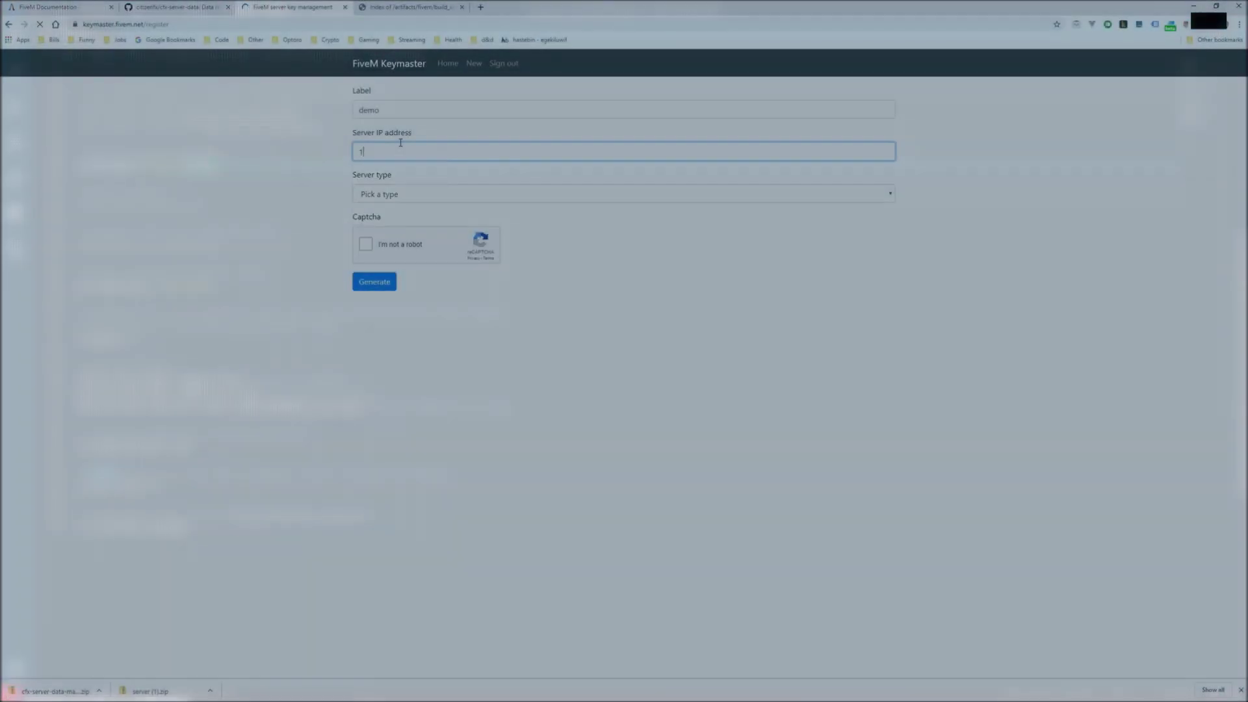
{"action": "type", "text": "27.0.0.1"}
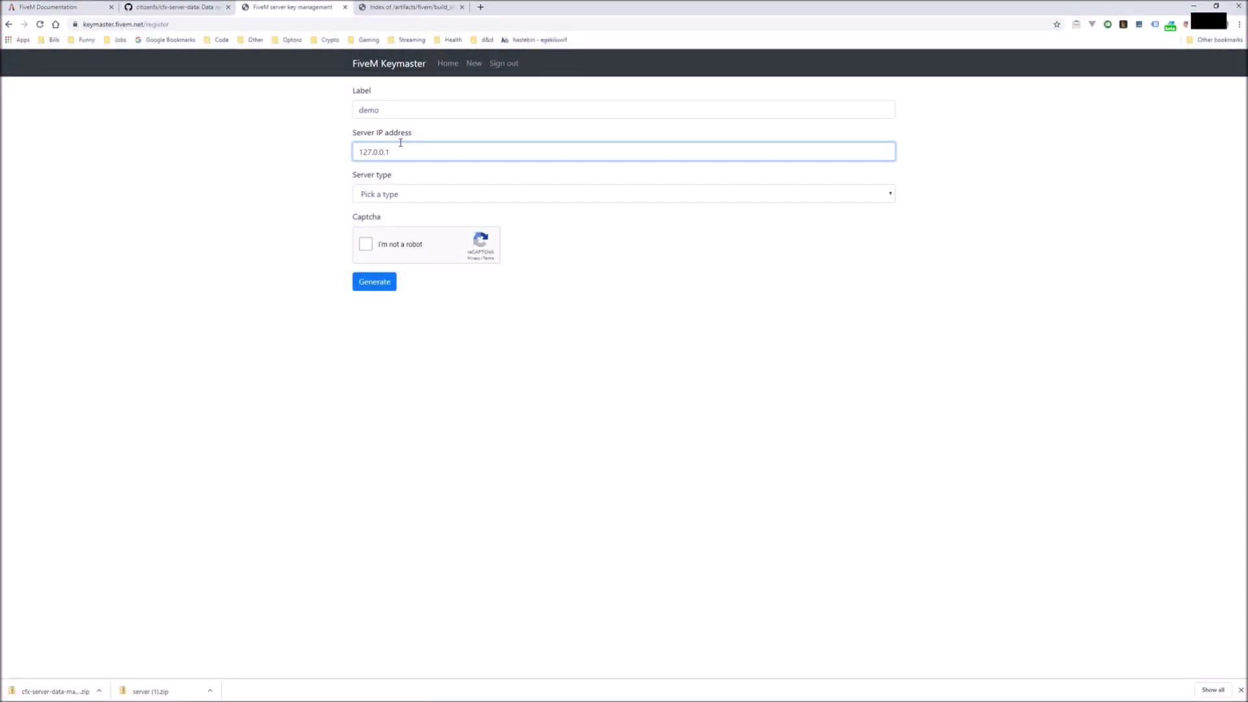
{"action": "left_click", "coordinate": [400, 194]}
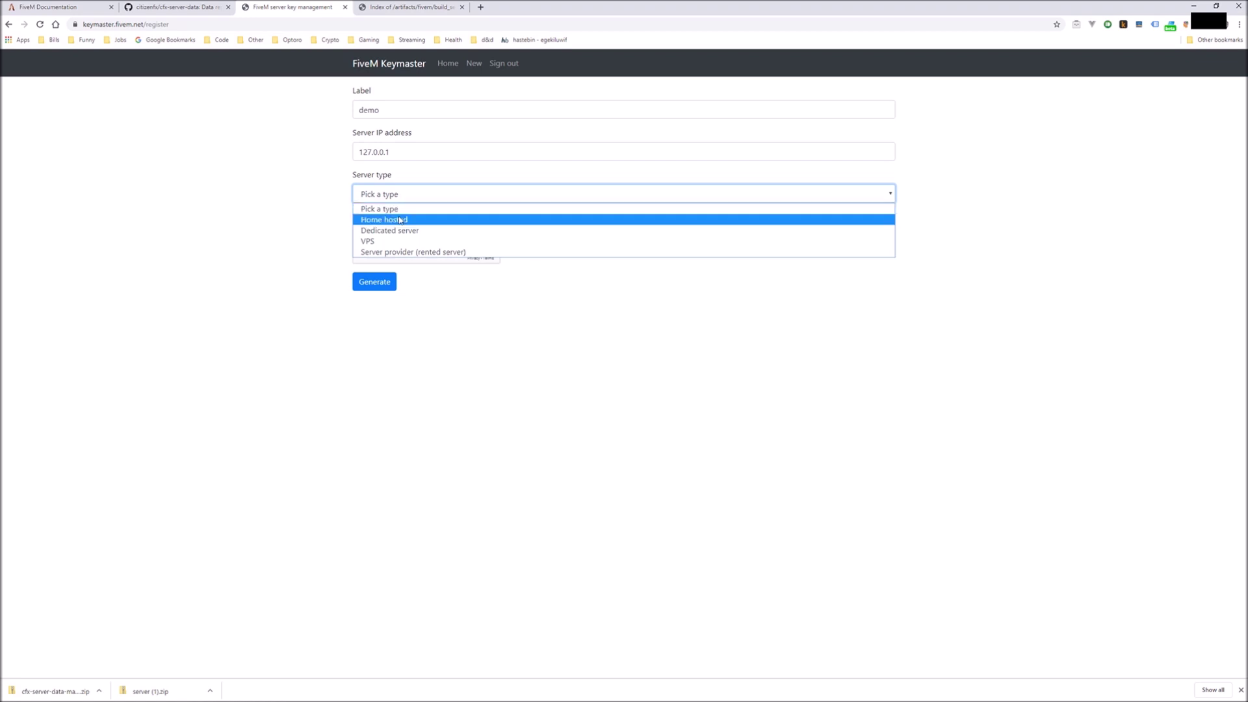
{"action": "left_click", "coordinate": [400, 220]}
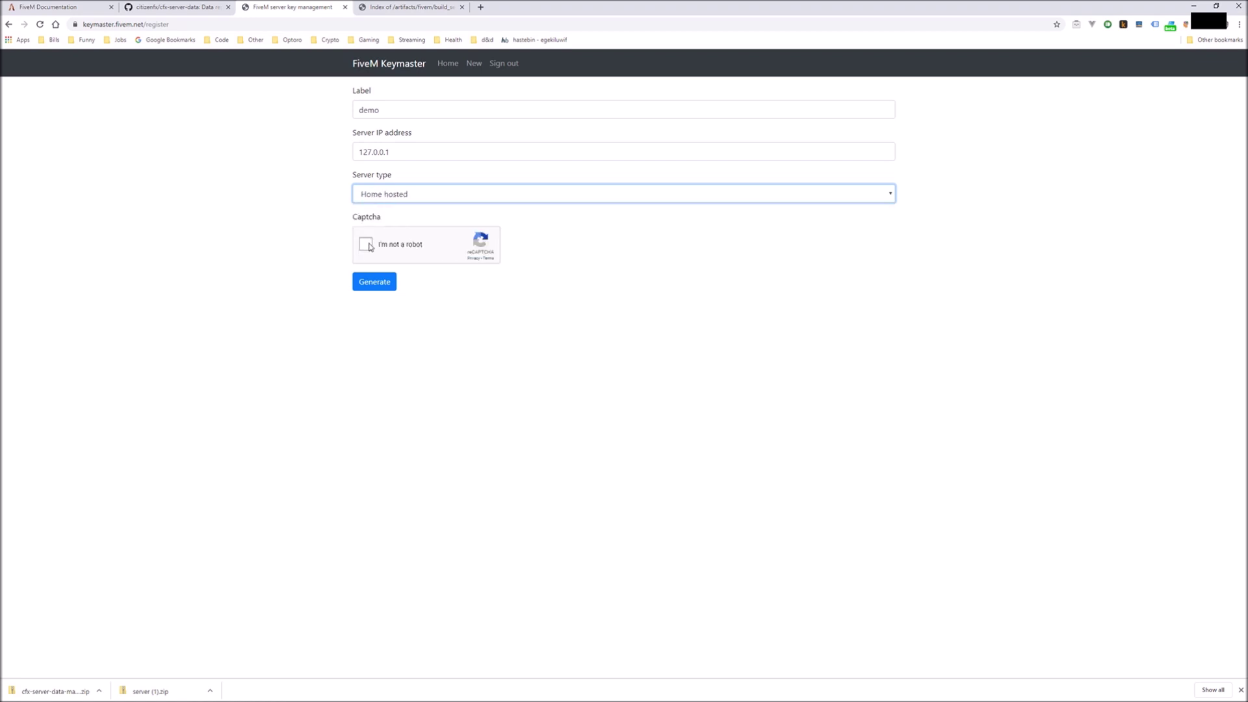
{"action": "left_click", "coordinate": [382, 286]}
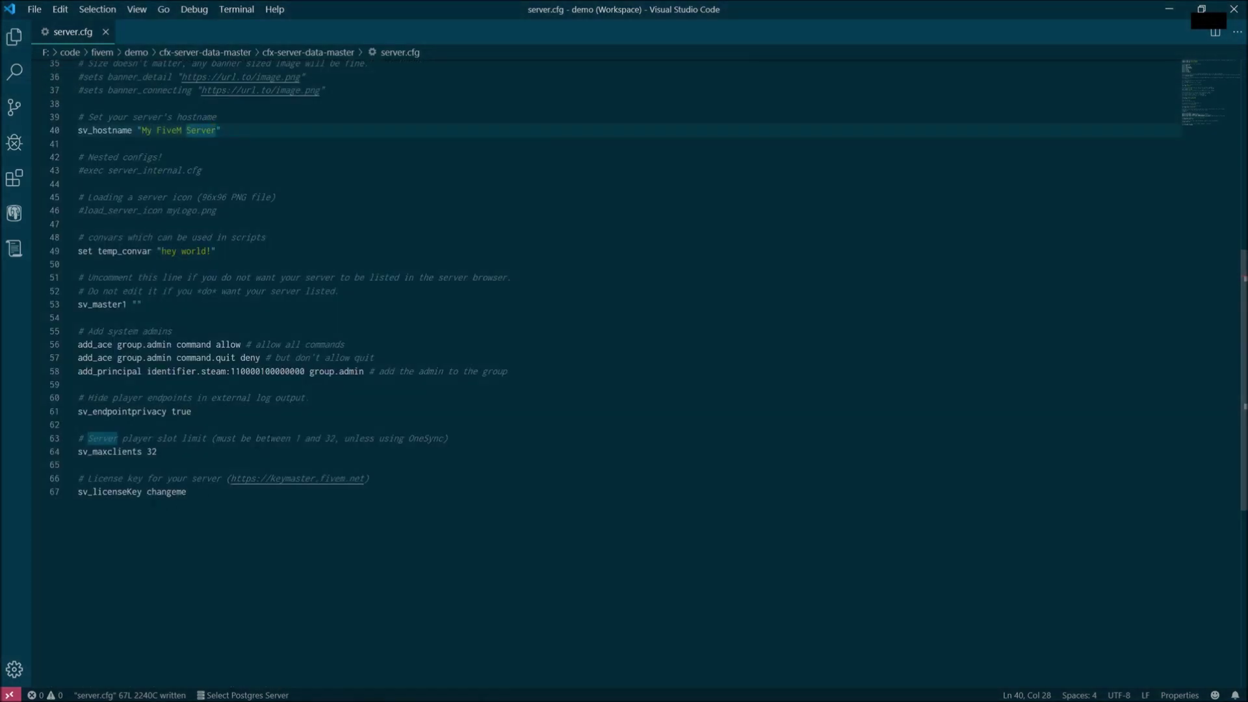
Step: Replace the changeme placeholder of sv_licenseKey in server.cfg with the generated license key and save the file
{"action": "key", "text": "shift+g"}
{"action": "key", "text": "w"}
{"action": "key", "text": "c"}
{"action": "key", "text": "w"}
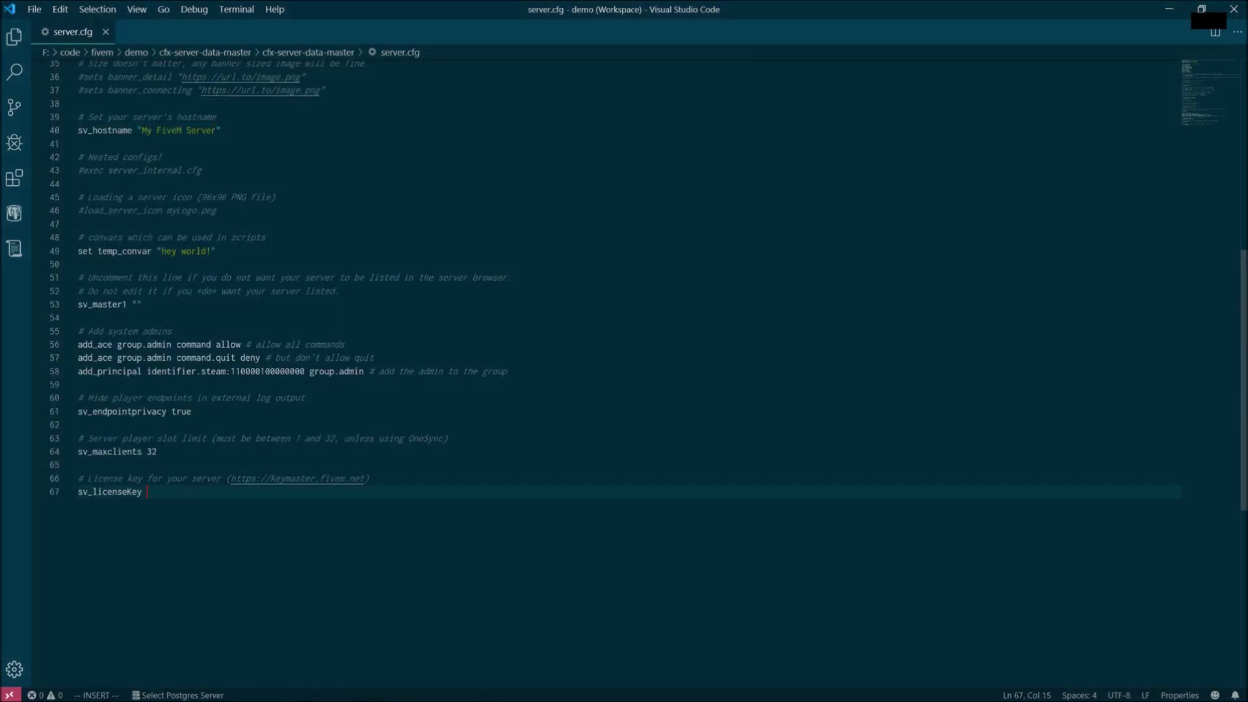
{"action": "key", "text": "ctrl+v"}
{"action": "key", "text": "Escape"}
{"action": "type", "text": ":w"}
{"action": "key", "text": "Return"}
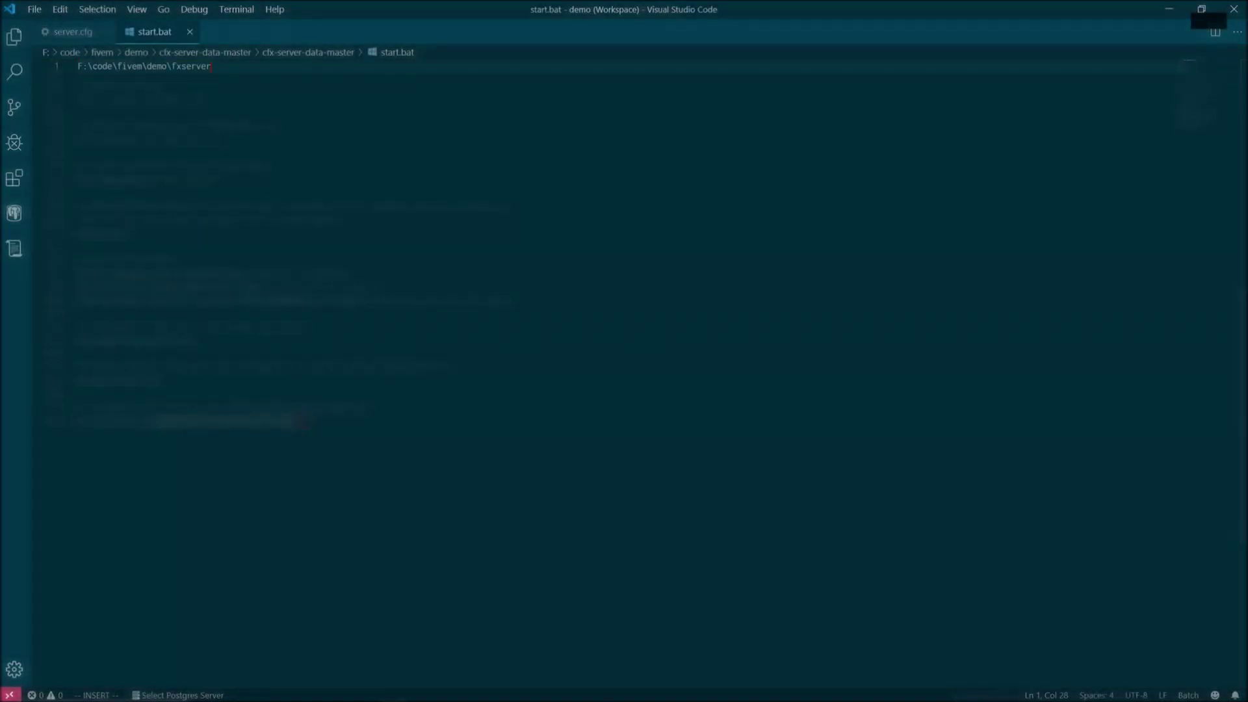
Step: Complete the start.bat command as F:\code\fivem\demo\fxserver\run.cmd +exec server.cfg and save the file
{"action": "type", "text": "\\r"}
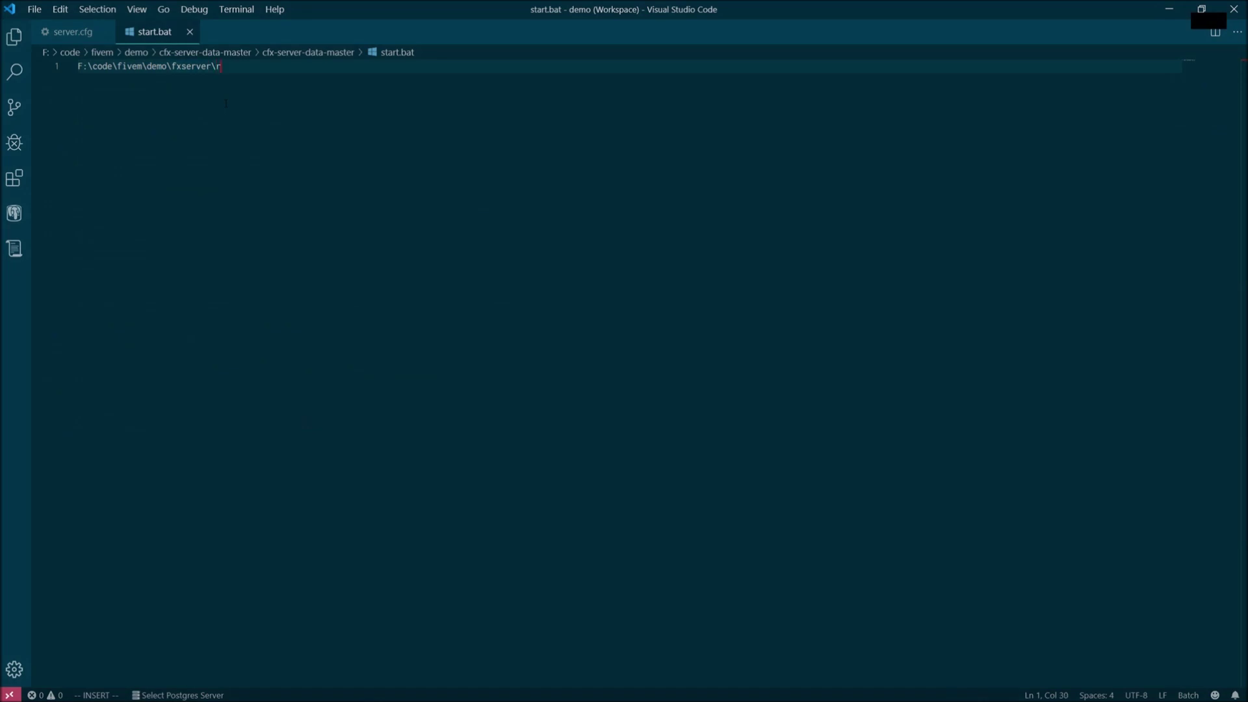
{"action": "type", "text": "un.cmd +exec server.cfg"}
{"action": "key", "text": "Escape"}
{"action": "type", "text": ":w"}
{"action": "key", "text": "Return"}
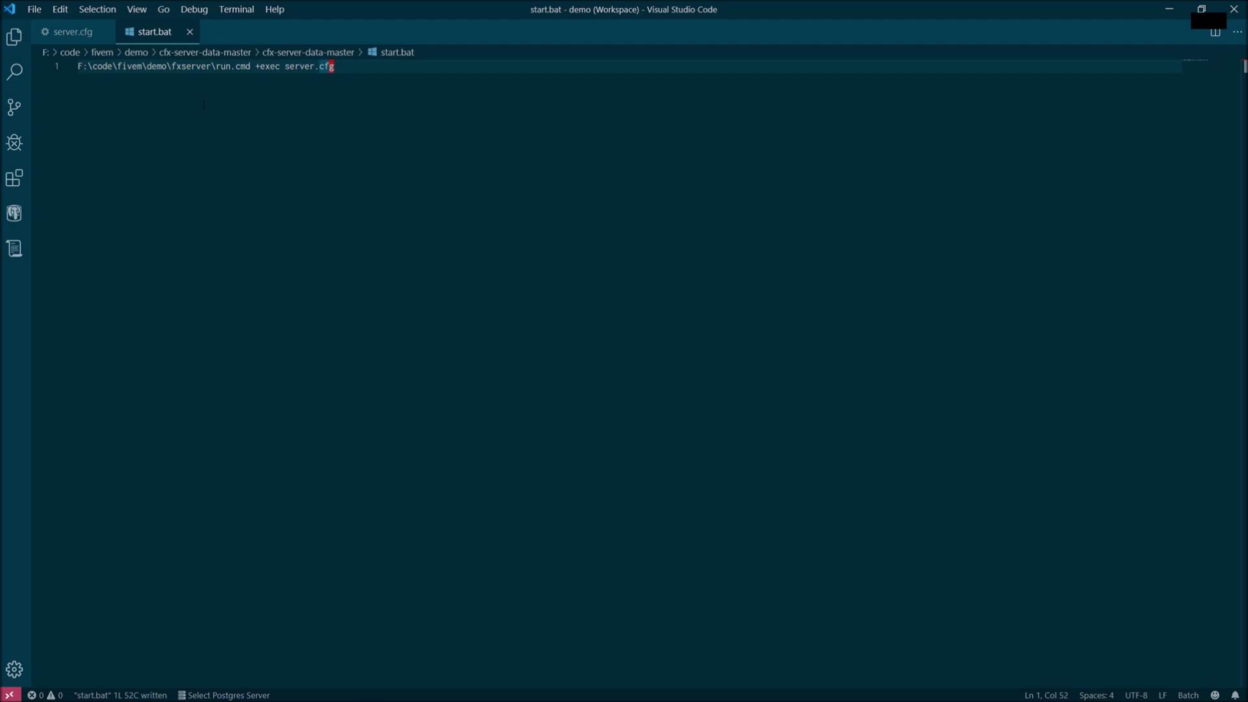
Step: In File Explorer, open the inner cfx-server-data-master folder inside demo and run the start batch file
{"action": "key", "text": "alt+Tab"}
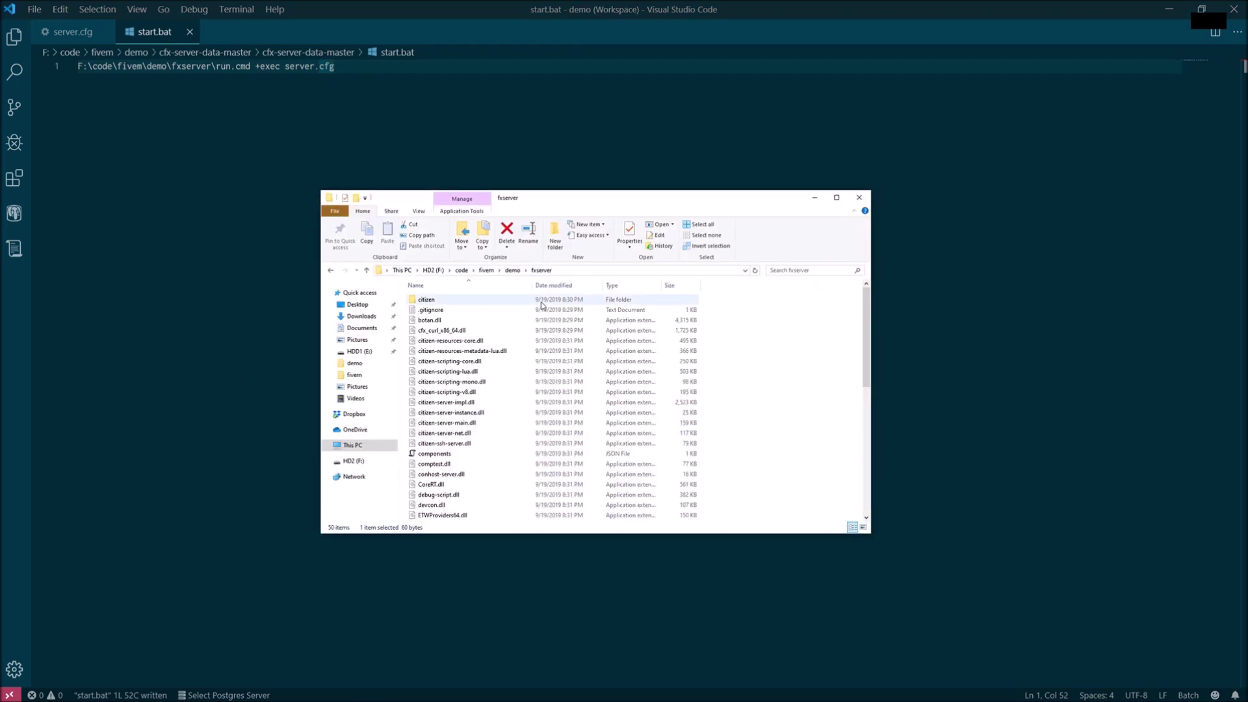
{"action": "left_click", "coordinate": [513, 269]}
{"action": "double_click", "coordinate": [445, 299]}
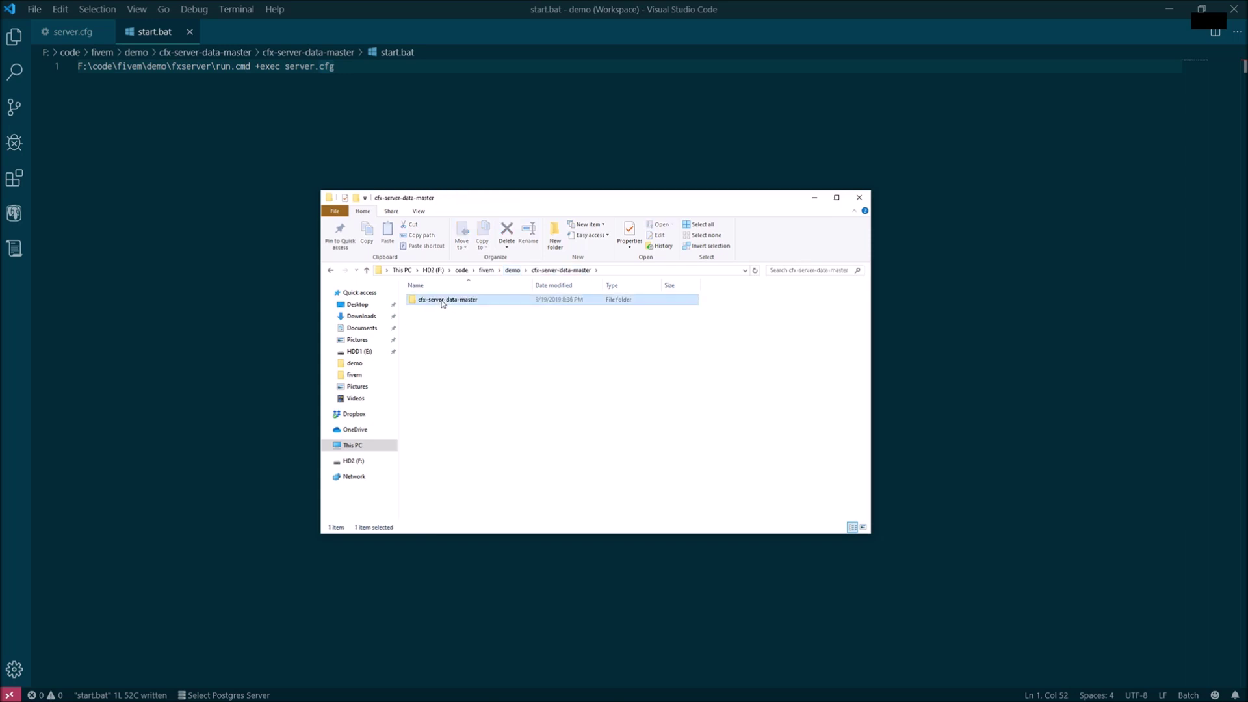
{"action": "double_click", "coordinate": [441, 302]}
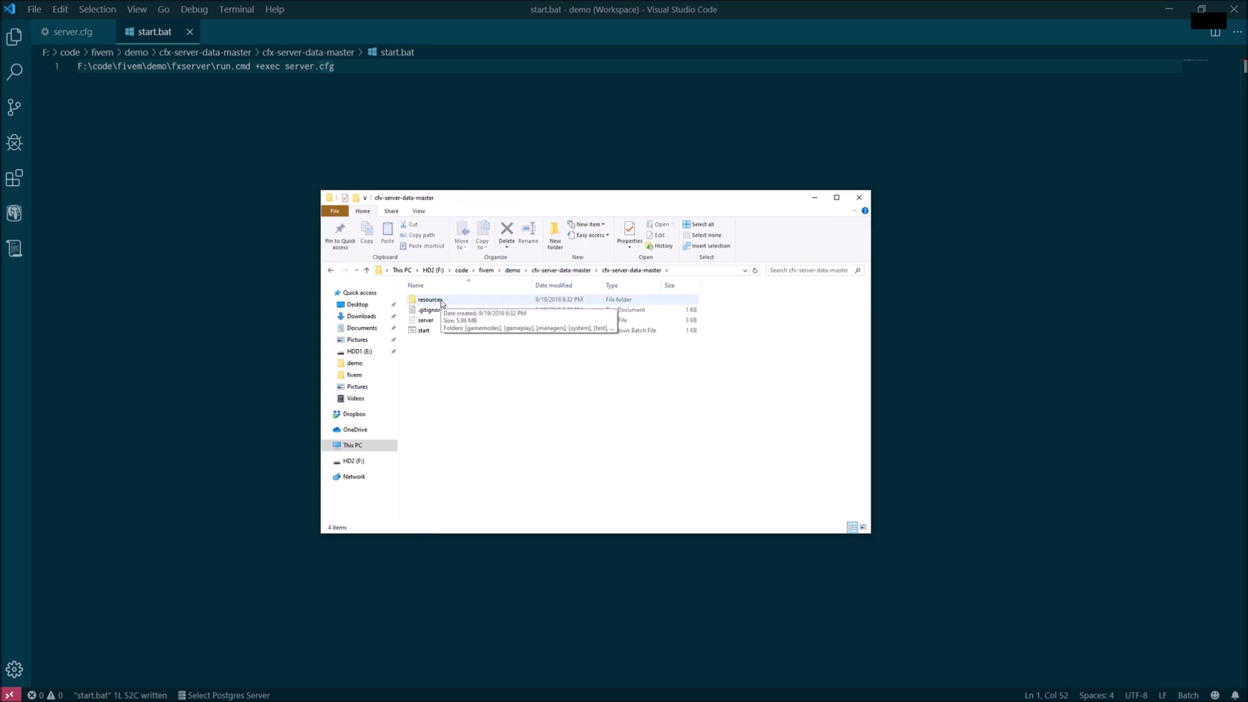
{"action": "double_click", "coordinate": [423, 332]}
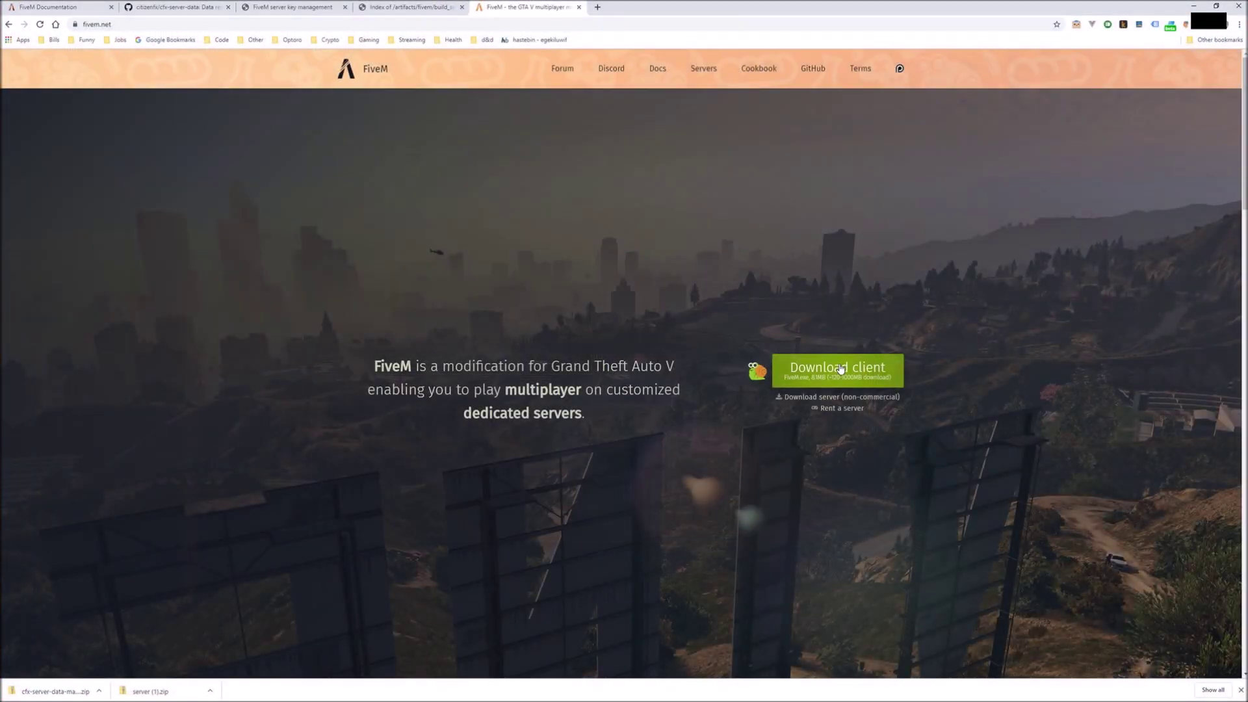
Step: In the browser, download the FiveM client from fivem.net
{"action": "left_click", "coordinate": [840, 368]}
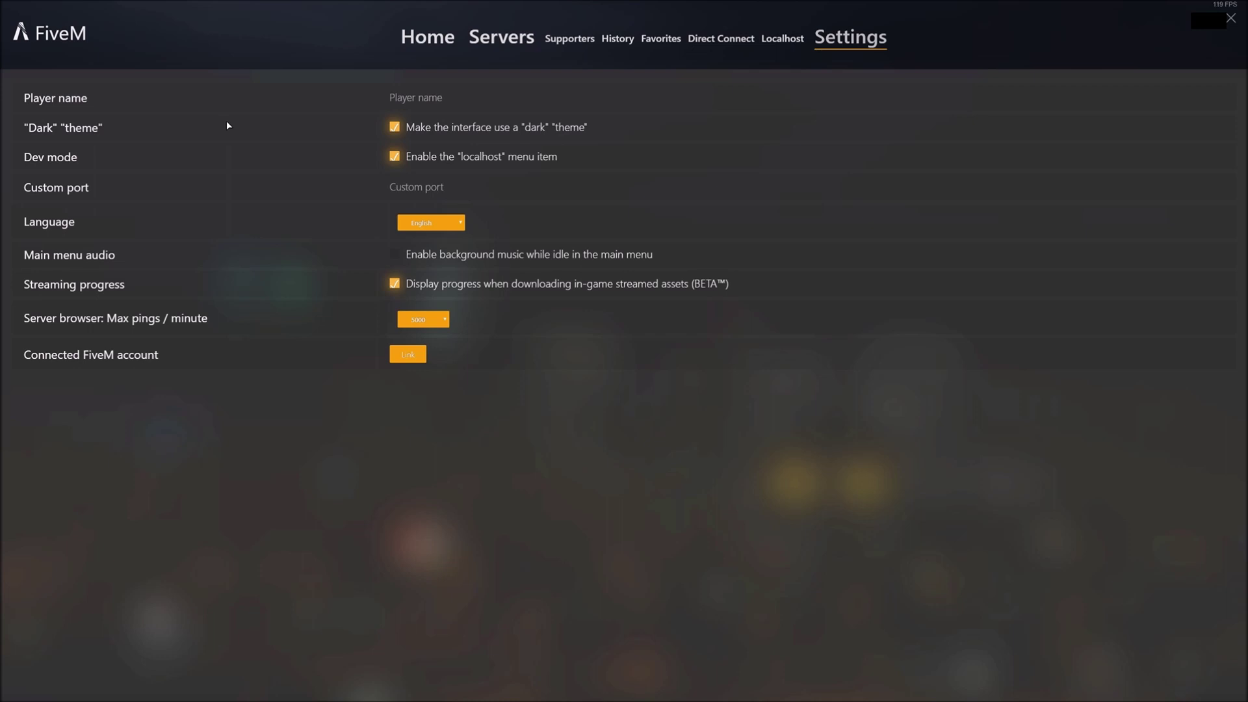
Step: In the FiveM client, make sure Dev mode's "localhost" menu item is enabled and connect to the localhost server
{"action": "left_click", "coordinate": [395, 157]}
{"action": "left_click", "coordinate": [394, 157]}
{"action": "left_click", "coordinate": [783, 40]}
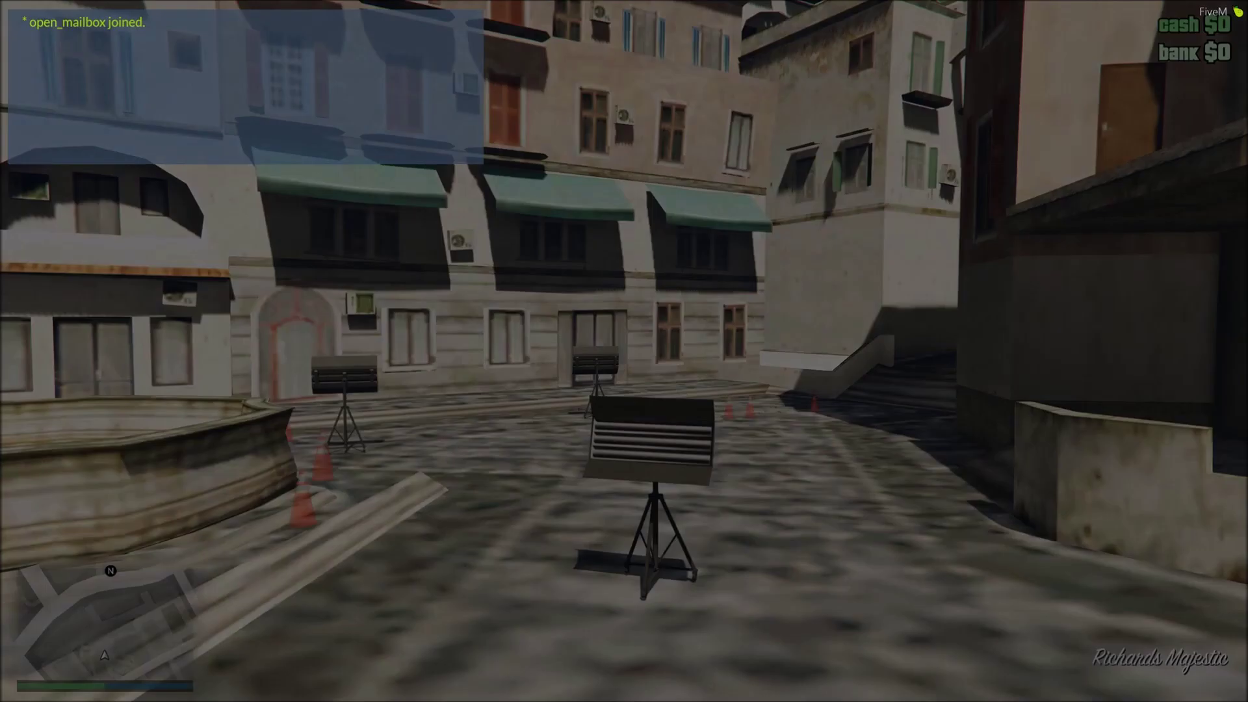
{"action": "key", "text": "w"}
{"action": "key", "text": "w"}
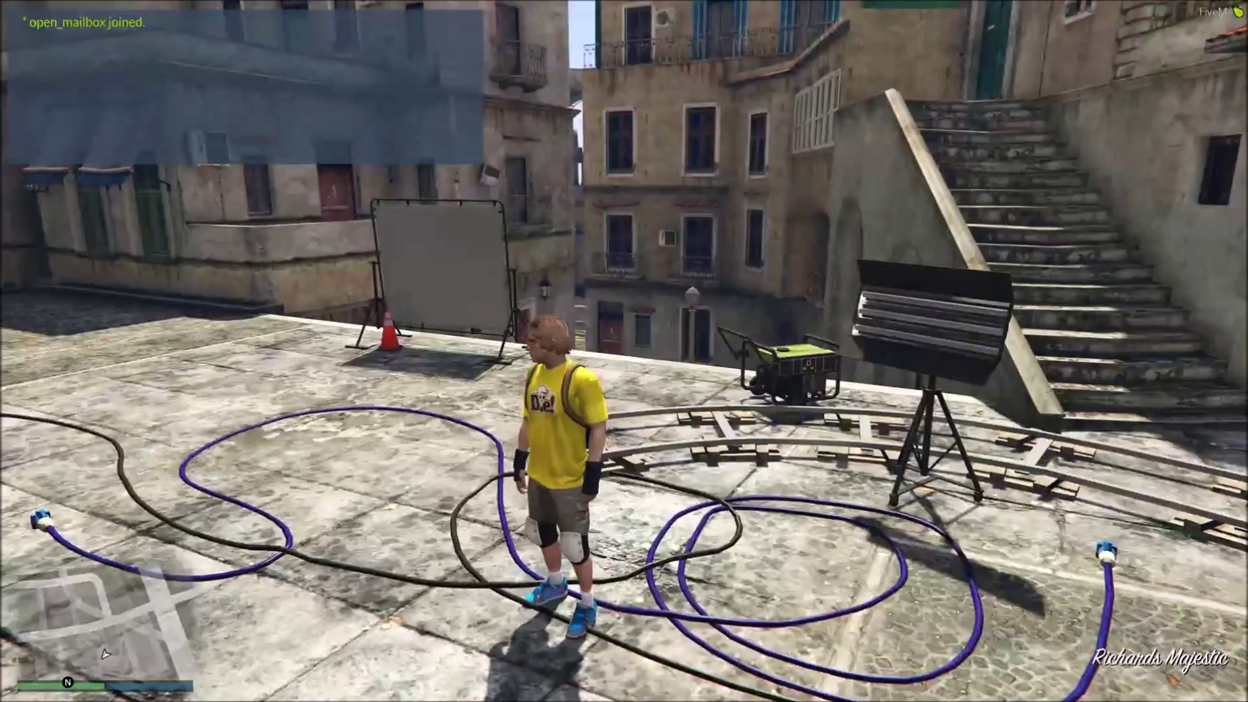
{"action": "key", "text": "w"}
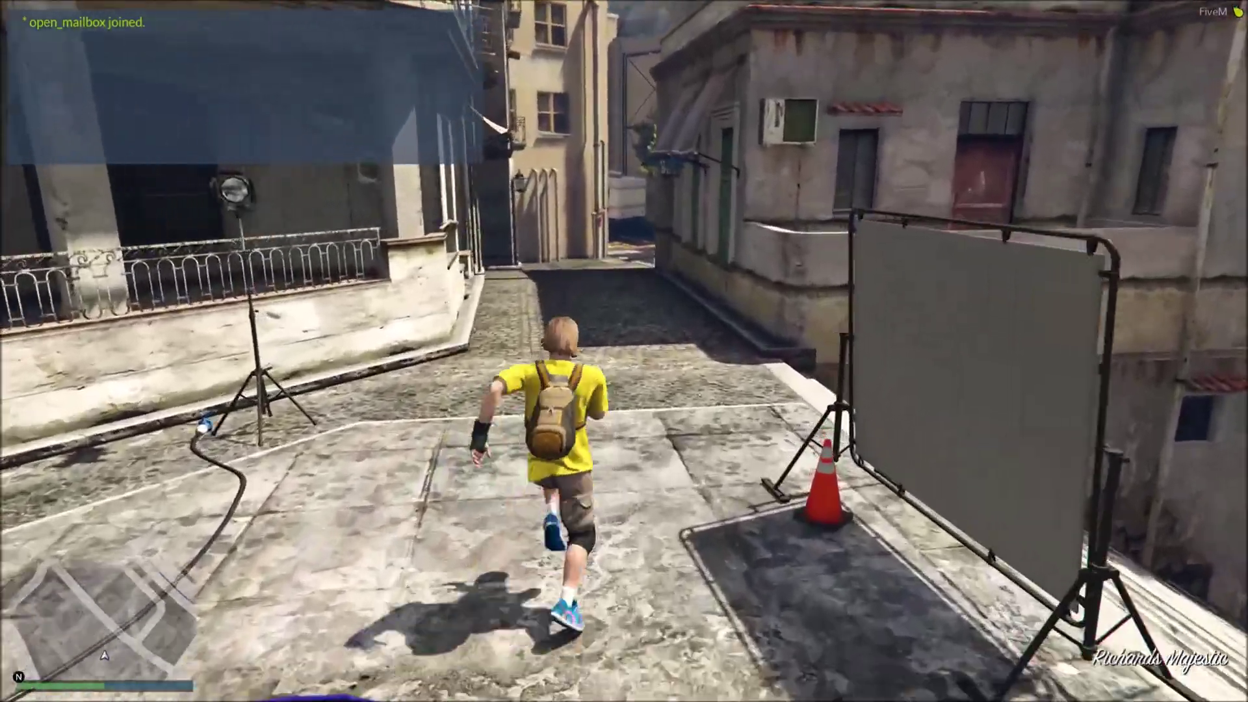
{"action": "key", "text": "w"}
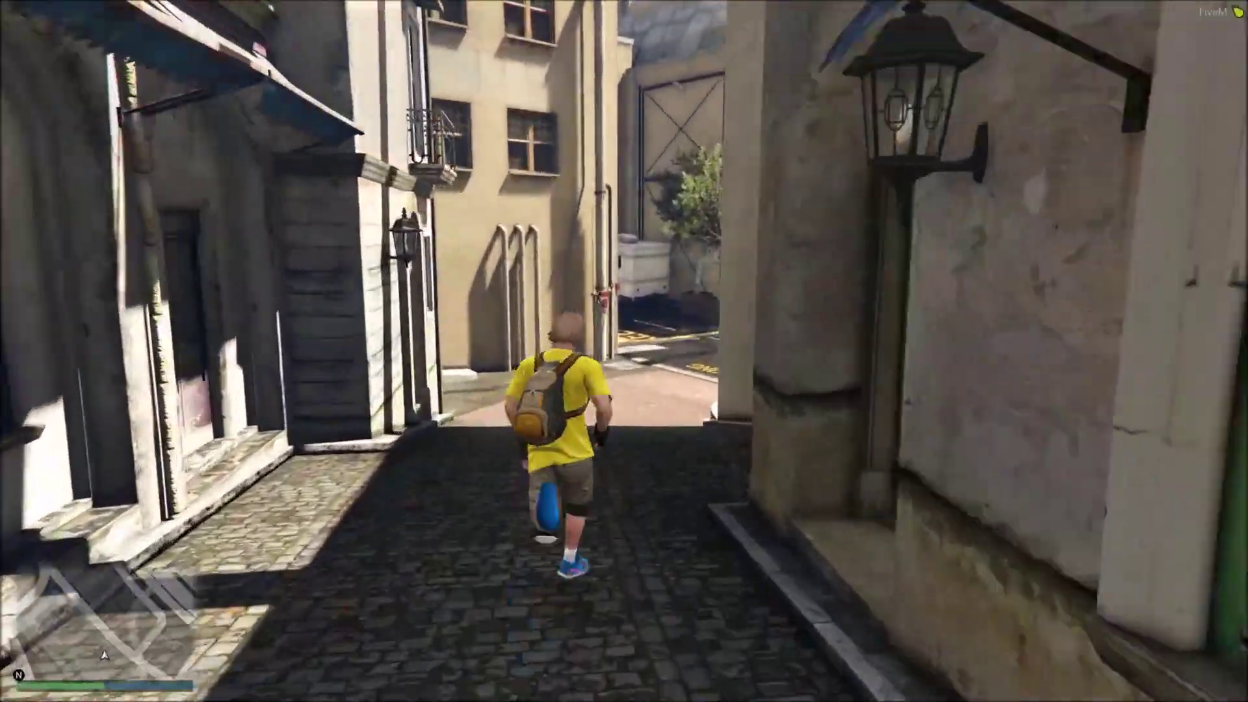
{"action": "key", "text": "w"}
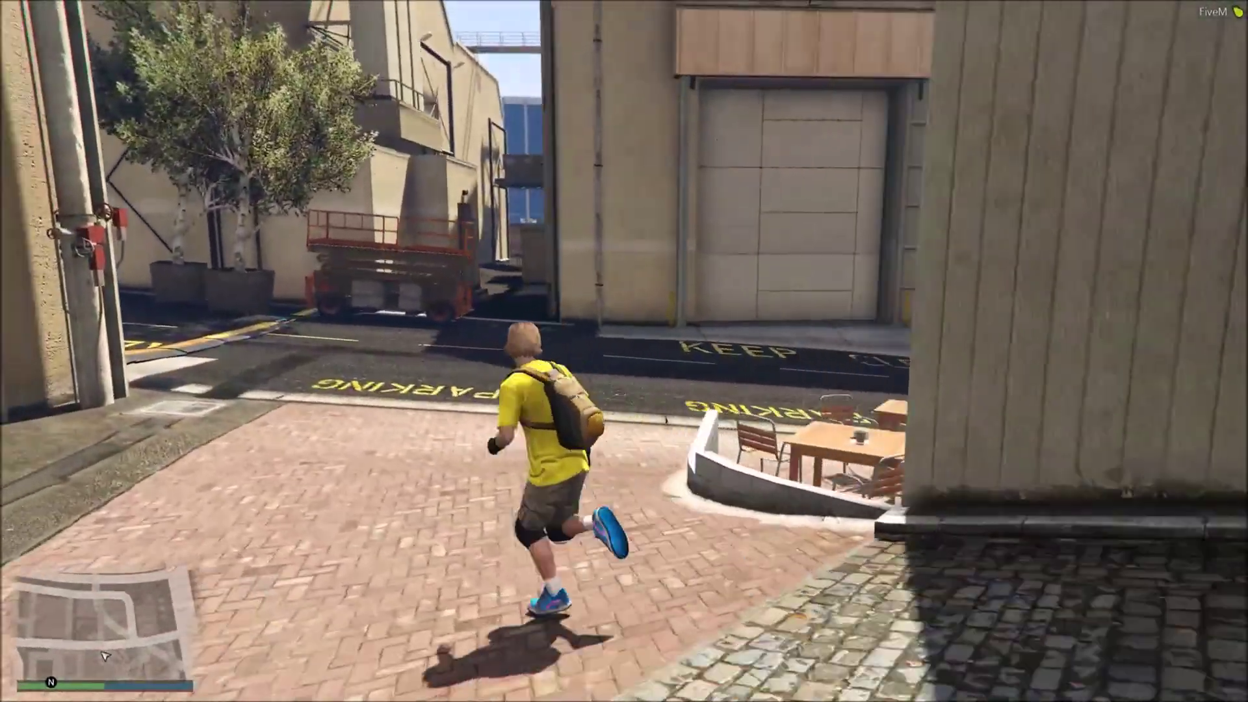